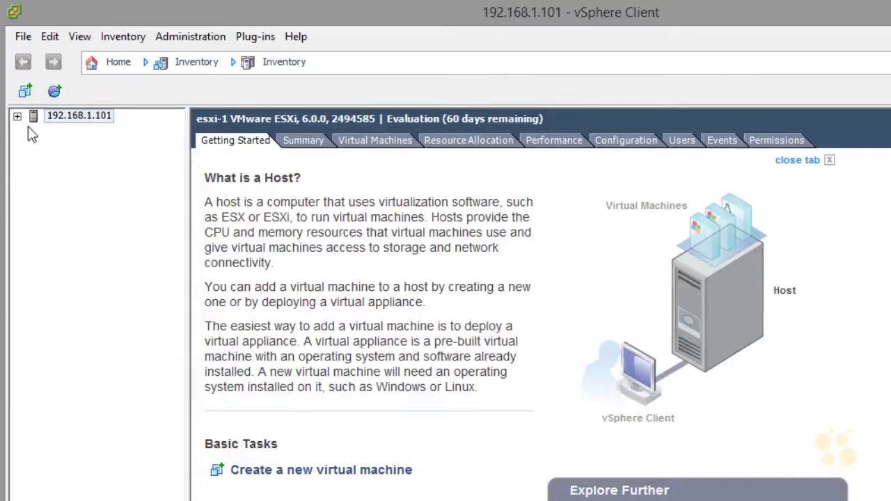
Shut down the guest operating system of the vCSA virtual machine on host 192.168.1.101 and check its console
{"action": "left_click", "coordinate": [17, 117]}
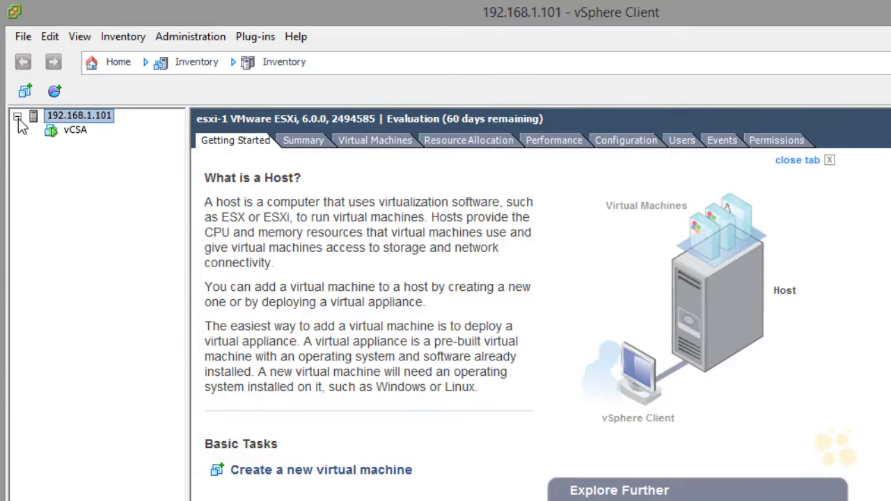
{"action": "left_click", "coordinate": [77, 131]}
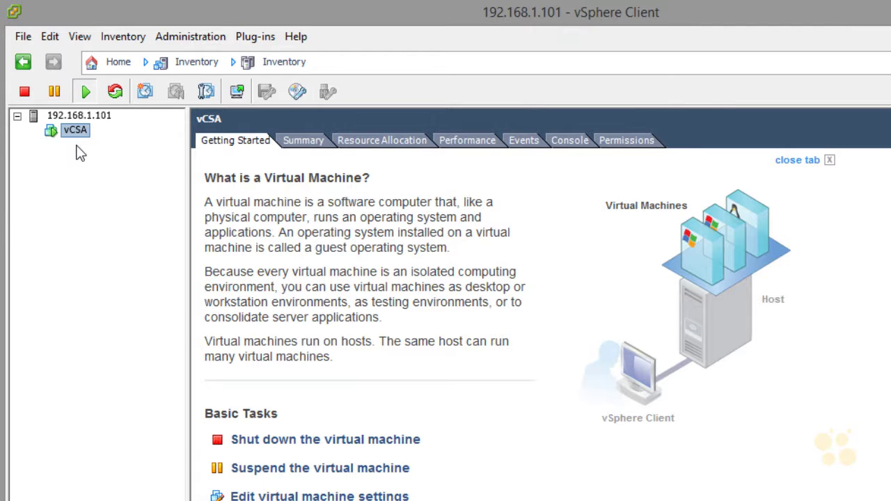
{"action": "right_click", "coordinate": [78, 133]}
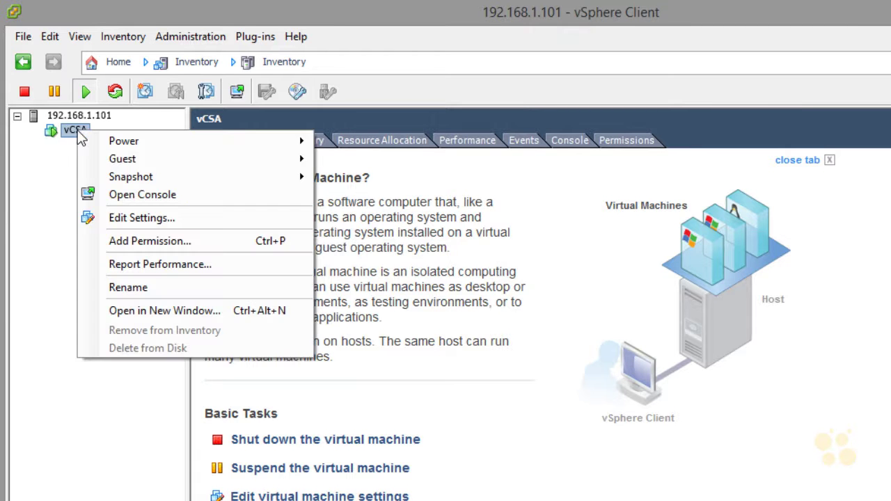
{"action": "mouse_move", "coordinate": [198, 143]}
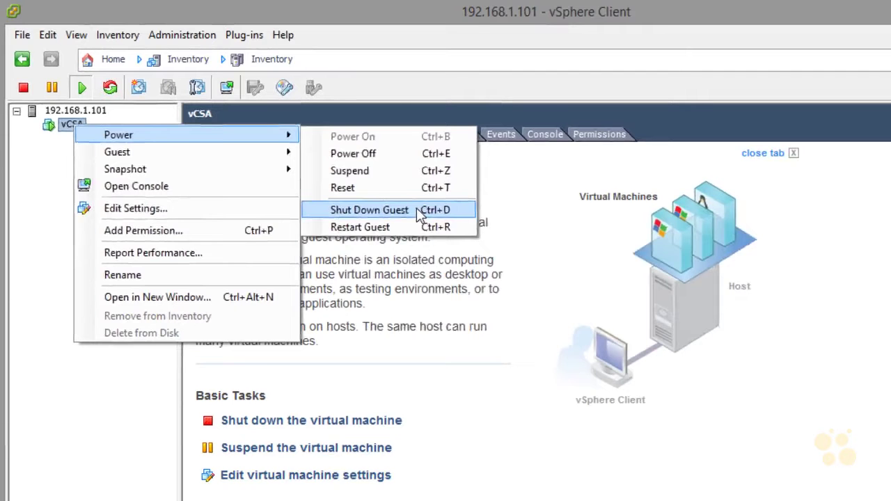
{"action": "left_click", "coordinate": [416, 209]}
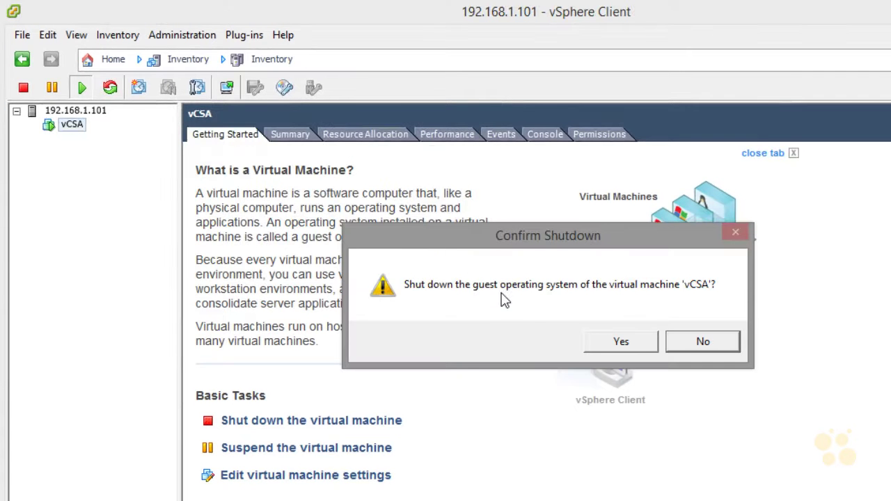
{"action": "left_click", "coordinate": [609, 341]}
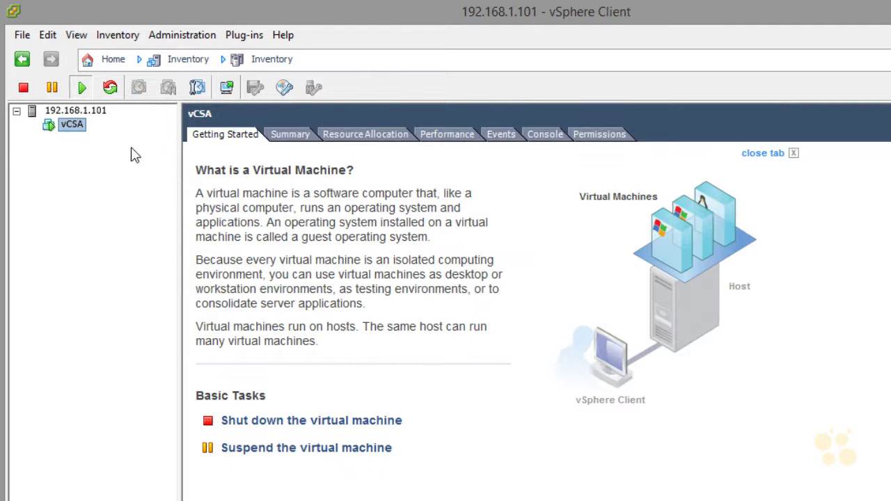
{"action": "left_click", "coordinate": [543, 135]}
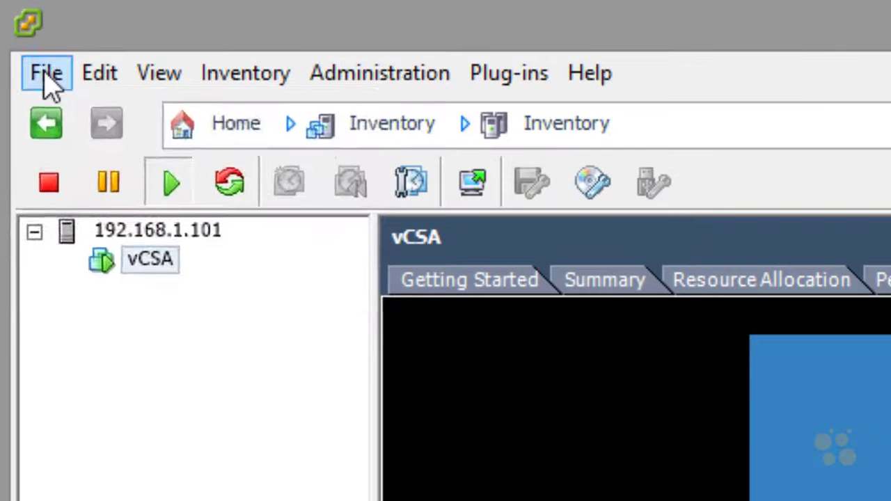
{"action": "left_click", "coordinate": [61, 72]}
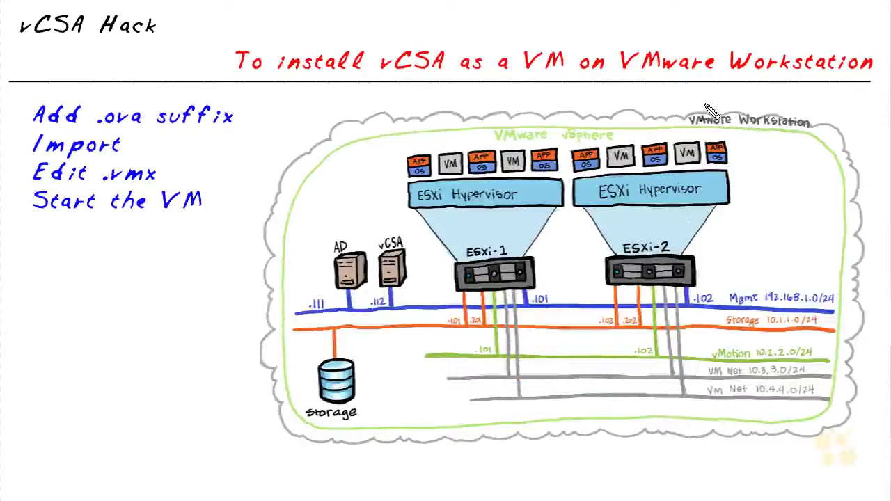
{"action": "left_click_drag", "start_coordinate": [146, 341], "coordinate": [146, 387]}
{"action": "mouse_move", "coordinate": [152, 334]}
{"action": "left_mouse_down"}
{"action": "mouse_move", "coordinate": [202, 321]}
{"action": "mouse_move", "coordinate": [154, 401]}
{"action": "left_mouse_up"}
{"action": "mouse_move", "coordinate": [195, 365]}
{"action": "left_mouse_down"}
{"action": "mouse_move", "coordinate": [452, 117]}
{"action": "mouse_move", "coordinate": [673, 117]}
{"action": "mouse_move", "coordinate": [640, 133]}
{"action": "left_mouse_up"}
{"action": "mouse_move", "coordinate": [159, 381]}
{"action": "left_mouse_down"}
{"action": "mouse_move", "coordinate": [161, 363]}
{"action": "mouse_move", "coordinate": [195, 369]}
{"action": "mouse_move", "coordinate": [157, 402]}
{"action": "left_mouse_up"}
{"action": "left_click_drag", "start_coordinate": [96, 379], "coordinate": [142, 362]}
{"action": "left_click_drag", "start_coordinate": [143, 364], "coordinate": [134, 378]}
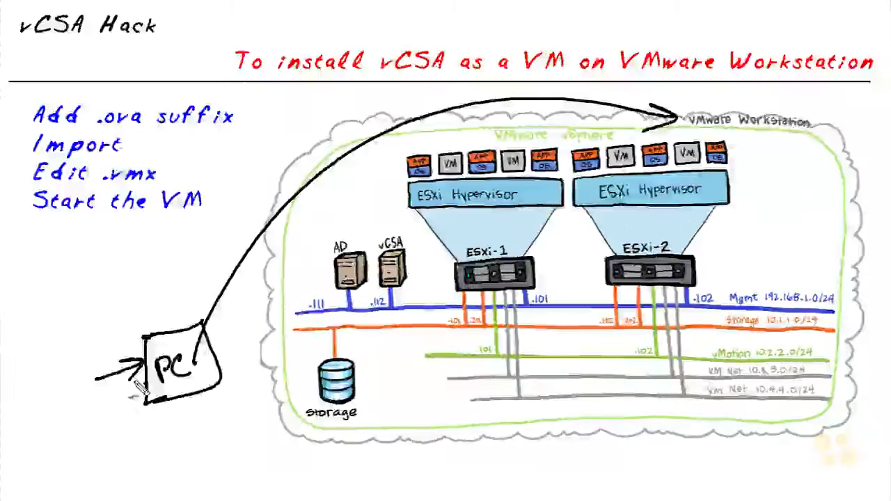
{"action": "mouse_move", "coordinate": [105, 127]}
{"action": "left_mouse_down"}
{"action": "mouse_move", "coordinate": [123, 103]}
{"action": "mouse_move", "coordinate": [104, 131]}
{"action": "left_mouse_up"}
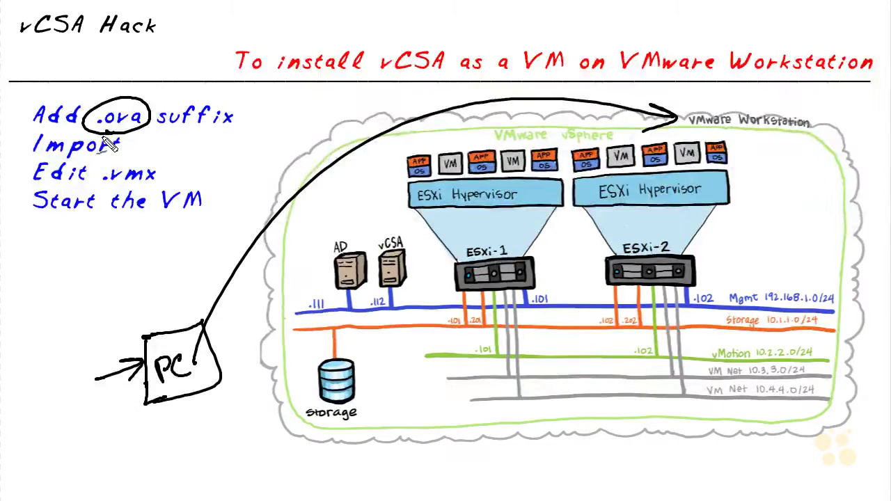
{"action": "left_click_drag", "start_coordinate": [168, 166], "coordinate": [127, 154]}
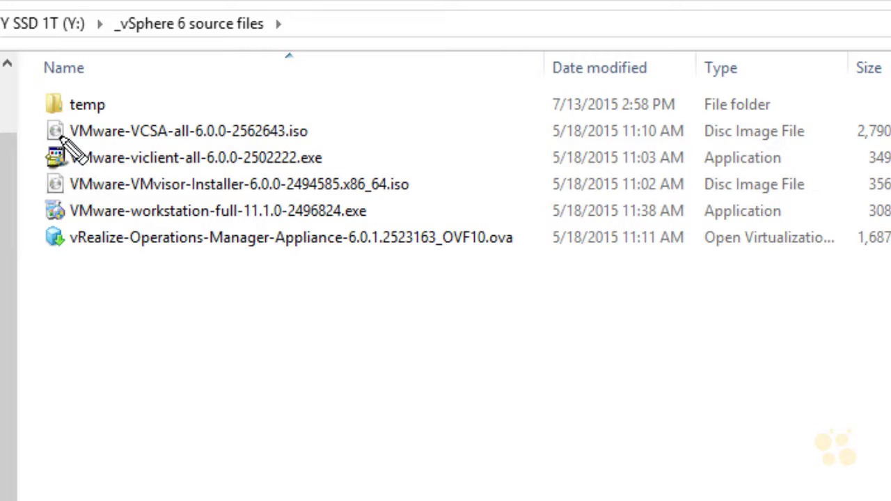
{"action": "mouse_move", "coordinate": [50, 147]}
{"action": "left_mouse_down"}
{"action": "mouse_move", "coordinate": [272, 160]}
{"action": "mouse_move", "coordinate": [335, 132]}
{"action": "mouse_move", "coordinate": [201, 111]}
{"action": "mouse_move", "coordinate": [32, 131]}
{"action": "mouse_move", "coordinate": [43, 140]}
{"action": "left_mouse_up"}
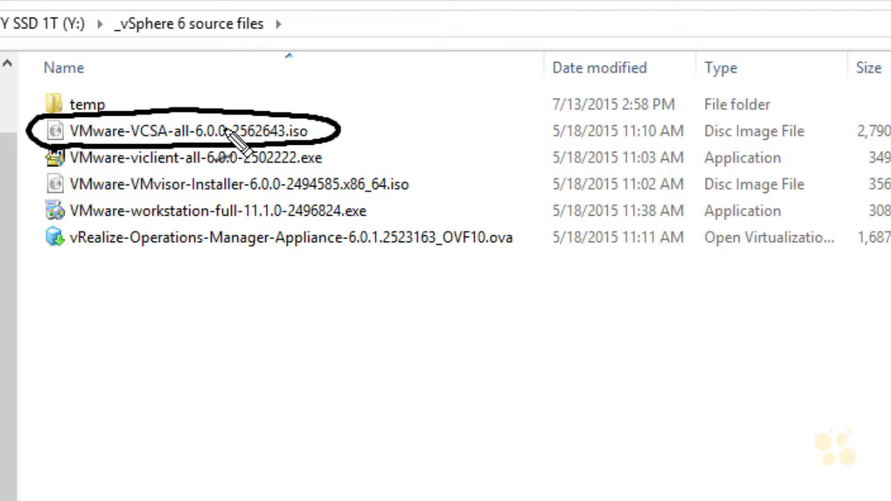
{"action": "key", "text": "Escape"}
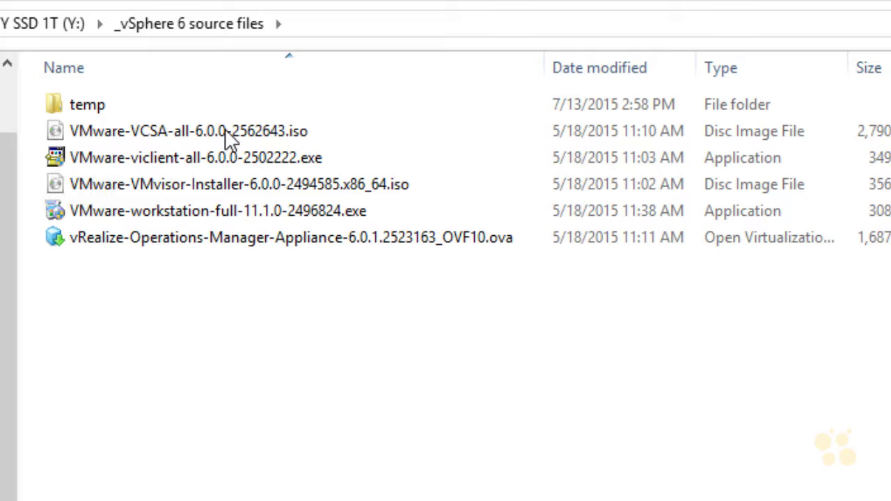
Mount the VMware-VCSA-all-6.0.0-2562643.iso image and open its vcsa folder
{"action": "double_click", "coordinate": [237, 132]}
{"action": "left_click", "coordinate": [232, 132]}
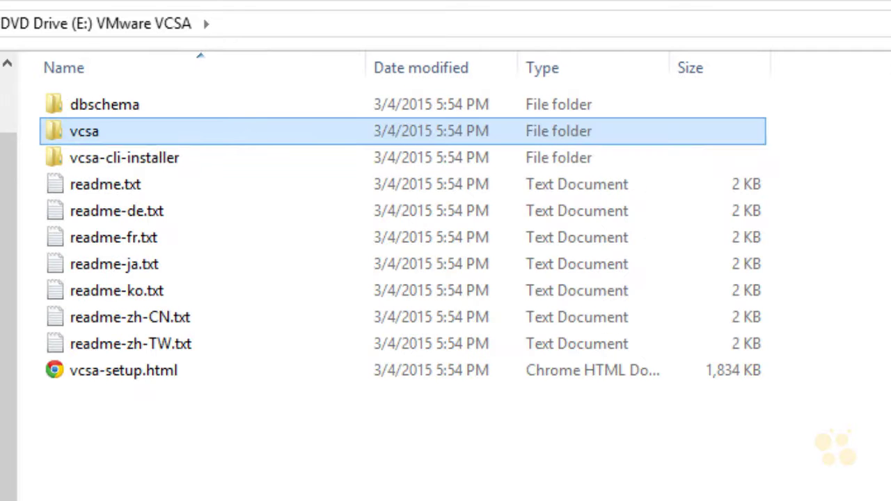
{"action": "mouse_move", "coordinate": [74, 34]}
{"action": "left_mouse_down"}
{"action": "mouse_move", "coordinate": [223, 31]}
{"action": "mouse_move", "coordinate": [129, 38]}
{"action": "left_mouse_up"}
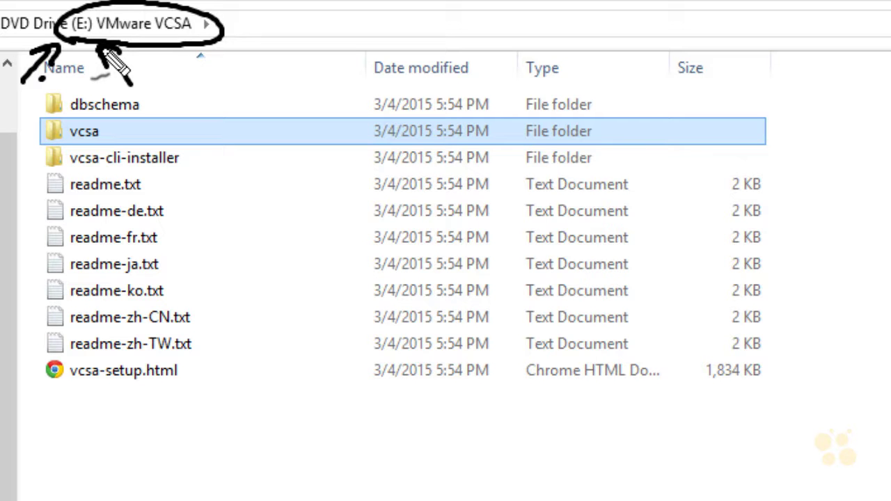
{"action": "key", "text": "Escape"}
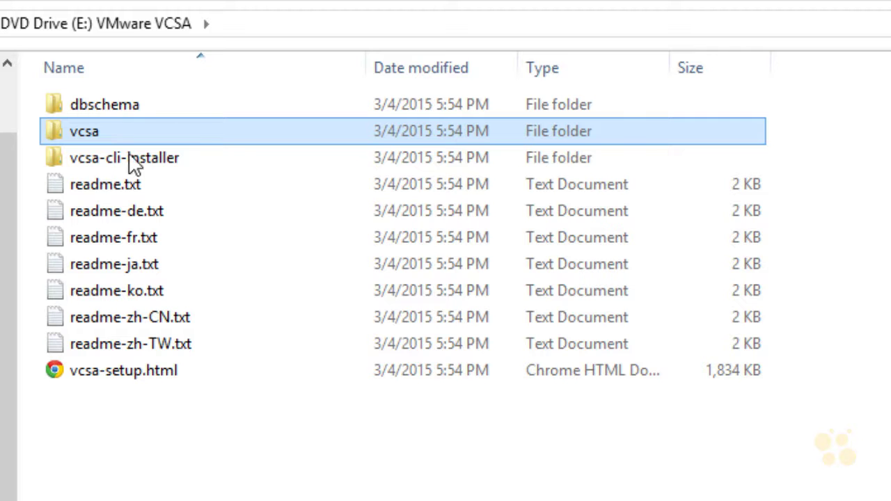
{"action": "double_click", "coordinate": [89, 141]}
{"action": "key", "text": "ctrl+2"}
{"action": "mouse_move", "coordinate": [214, 41]}
{"action": "left_mouse_down"}
{"action": "mouse_move", "coordinate": [279, 22]}
{"action": "mouse_move", "coordinate": [233, 41]}
{"action": "left_mouse_up"}
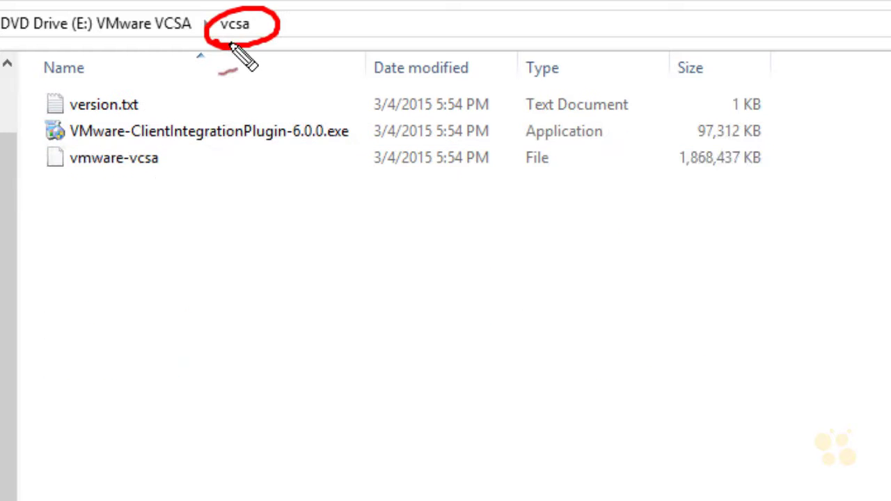
{"action": "mouse_move", "coordinate": [64, 176]}
{"action": "left_mouse_down"}
{"action": "mouse_move", "coordinate": [123, 176]}
{"action": "mouse_move", "coordinate": [192, 159]}
{"action": "mouse_move", "coordinate": [86, 143]}
{"action": "mouse_move", "coordinate": [81, 175]}
{"action": "left_mouse_up"}
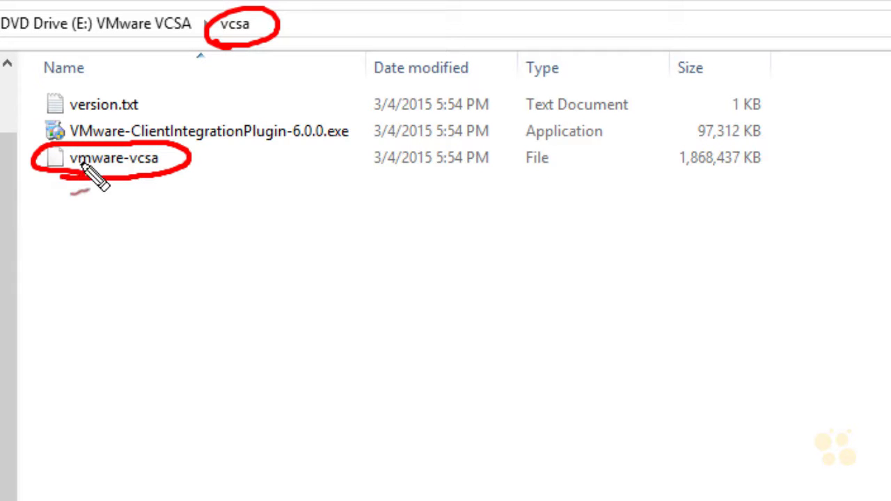
{"action": "mouse_move", "coordinate": [680, 179]}
{"action": "left_mouse_down"}
{"action": "mouse_move", "coordinate": [799, 168]}
{"action": "mouse_move", "coordinate": [657, 162]}
{"action": "mouse_move", "coordinate": [715, 186]}
{"action": "left_mouse_up"}
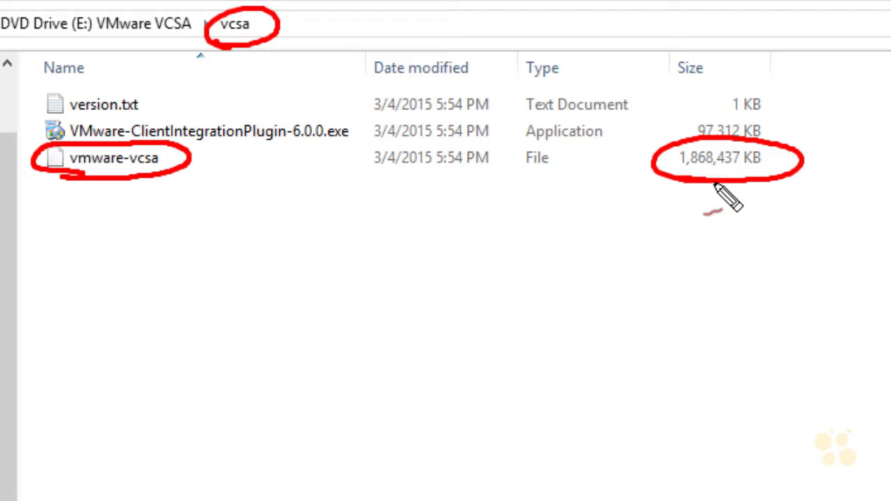
{"action": "mouse_move", "coordinate": [122, 235]}
{"action": "left_mouse_down"}
{"action": "mouse_move", "coordinate": [129, 183]}
{"action": "mouse_move", "coordinate": [144, 205]}
{"action": "left_mouse_up"}
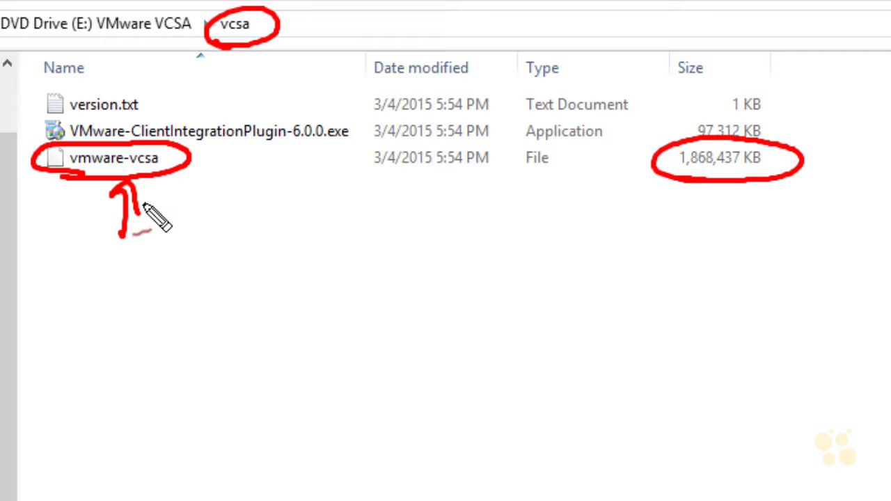
{"action": "key", "text": "Escape"}
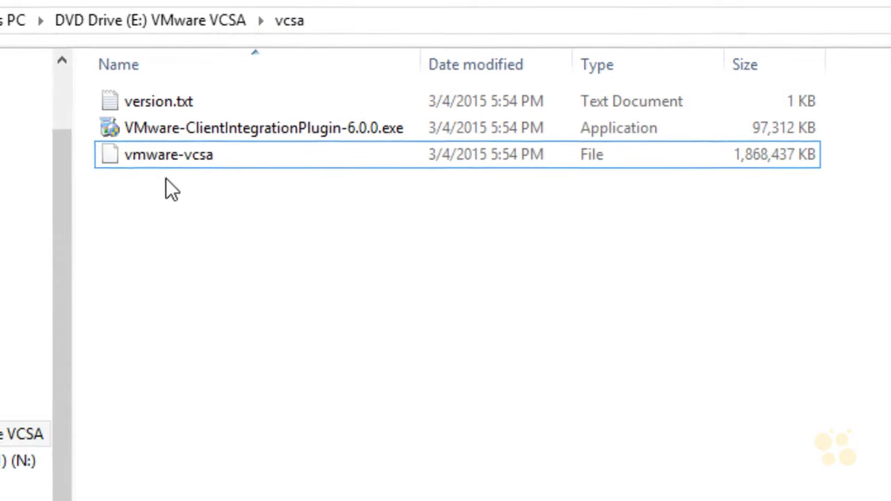
Copy the vmware-vcsa file from the mounted disc into the temp folder of _vSphere 6 source files on drive Y
{"action": "left_click", "coordinate": [117, 166]}
{"action": "right_click", "coordinate": [188, 168]}
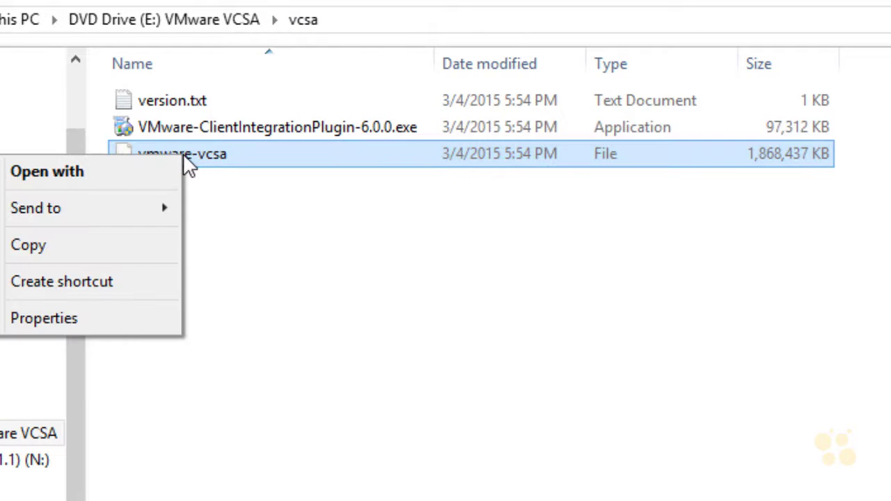
{"action": "left_click", "coordinate": [84, 243]}
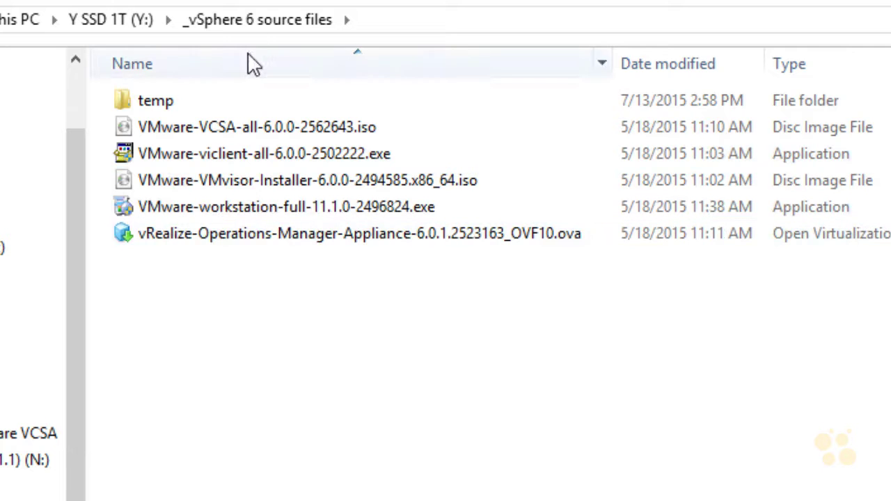
{"action": "double_click", "coordinate": [161, 102]}
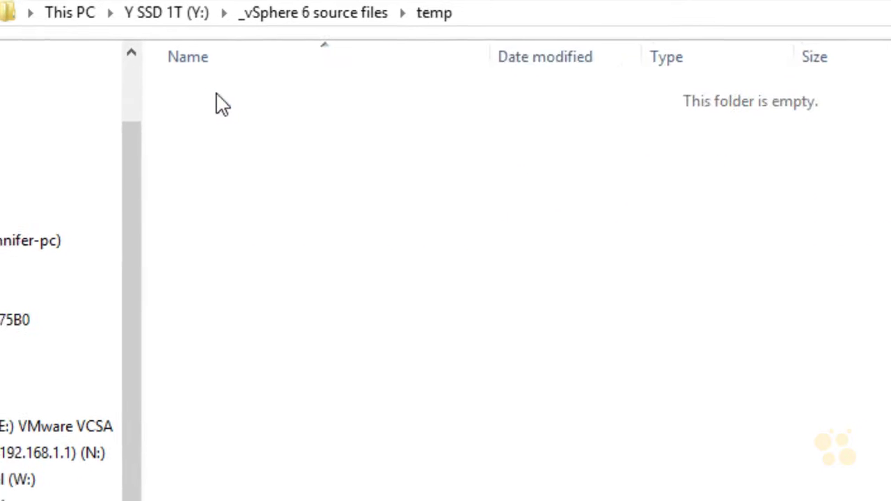
{"action": "right_click", "coordinate": [302, 168]}
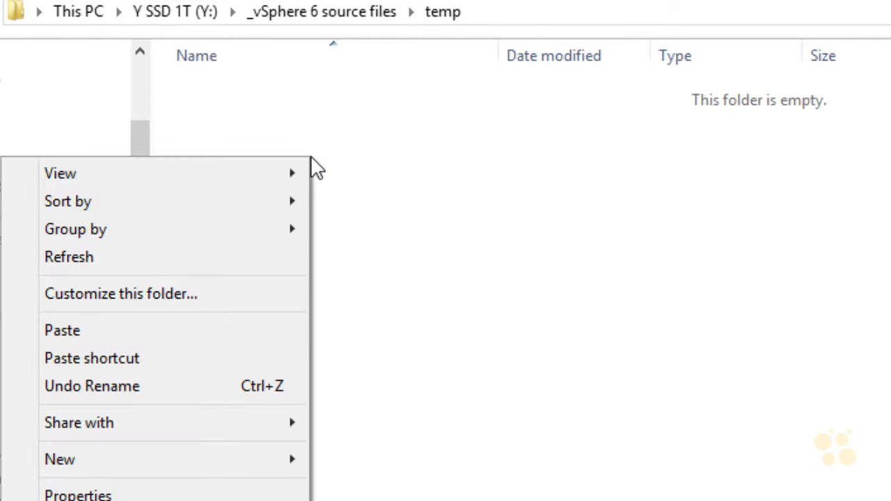
{"action": "left_click", "coordinate": [168, 330]}
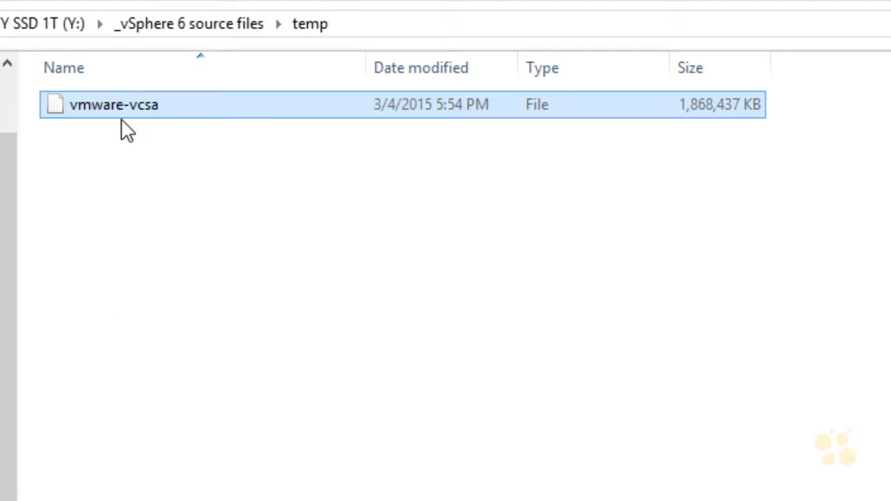
Rename the copied vmware-vcsa file as vmware-vcsa.ova
{"action": "left_click", "coordinate": [178, 104]}
{"action": "left_click", "coordinate": [173, 104]}
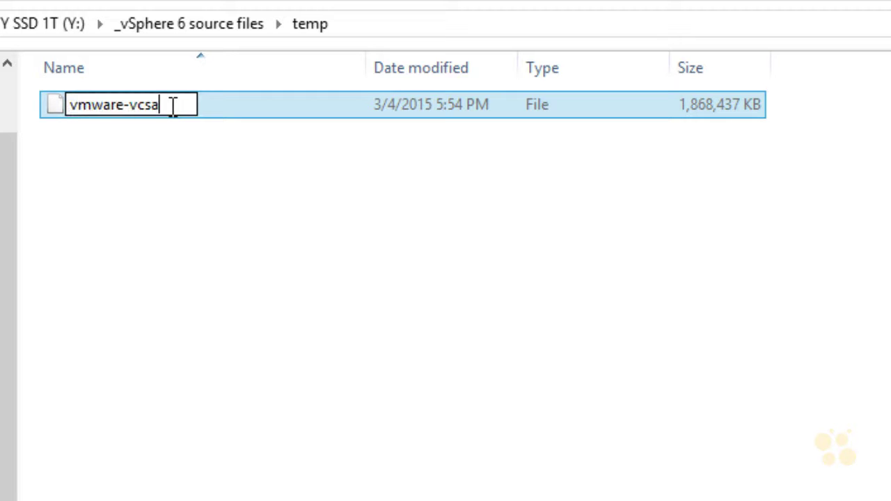
{"action": "type", "text": ".ova"}
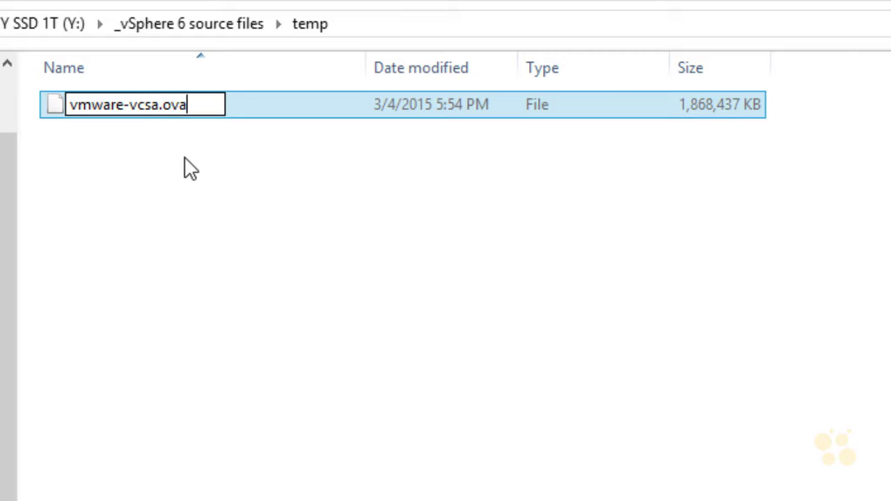
{"action": "key", "text": "Return"}
{"action": "left_click_drag", "start_coordinate": [159, 176], "coordinate": [201, 159]}
{"action": "key", "text": "Escape"}
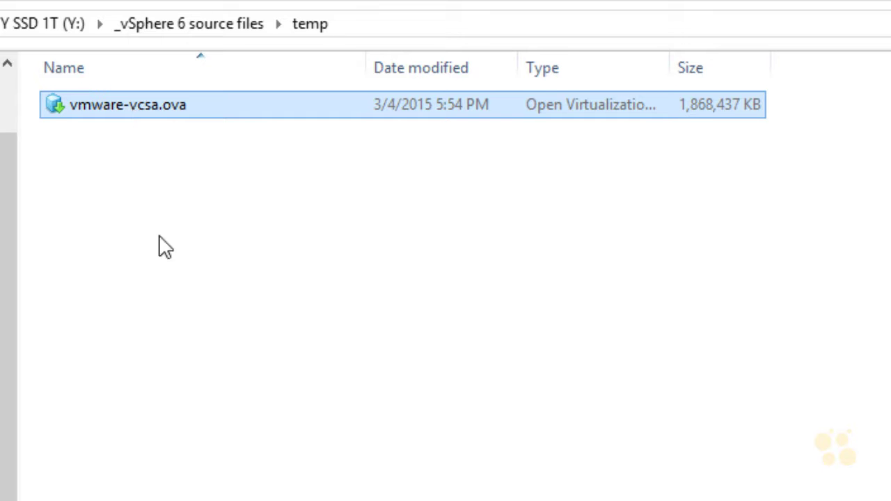
Open vmware-vcsa.ova for import, keep the name vmware-vcsa and store it in a new vCSA folder under X:\vSphere6-VMs
{"action": "double_click", "coordinate": [146, 127]}
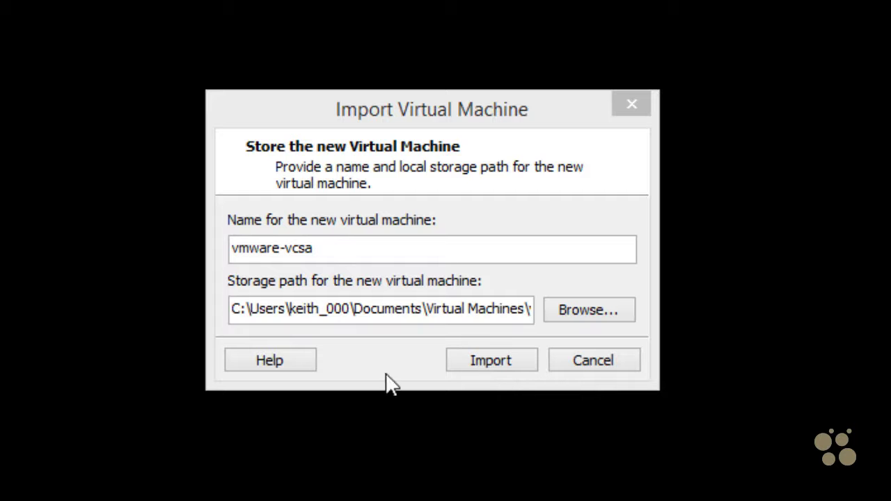
{"action": "left_click_drag", "start_coordinate": [325, 248], "coordinate": [225, 249]}
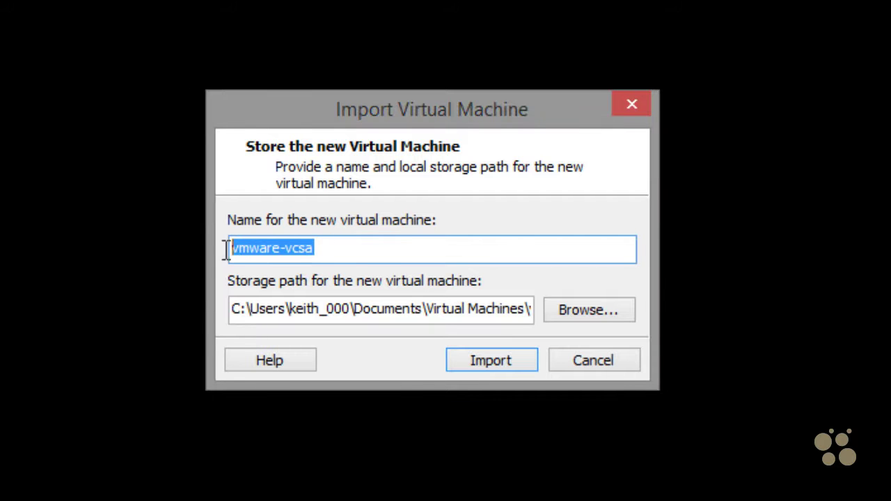
{"action": "left_click", "coordinate": [314, 248]}
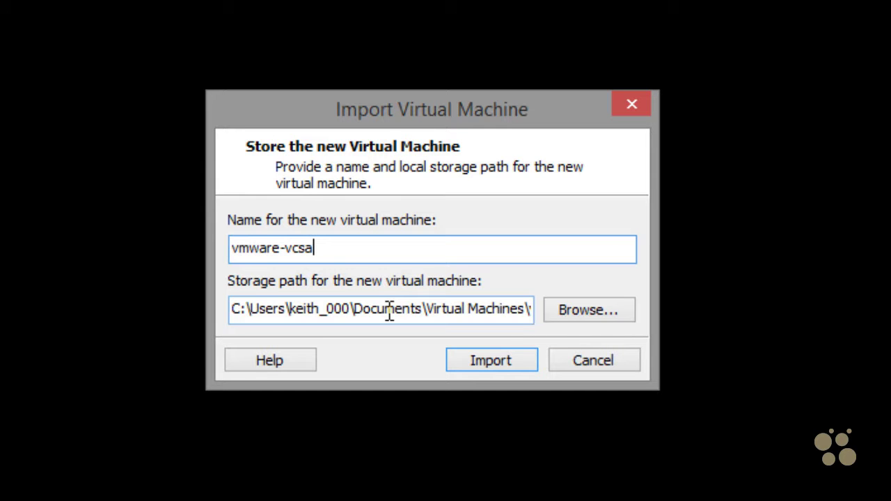
{"action": "left_click", "coordinate": [556, 310]}
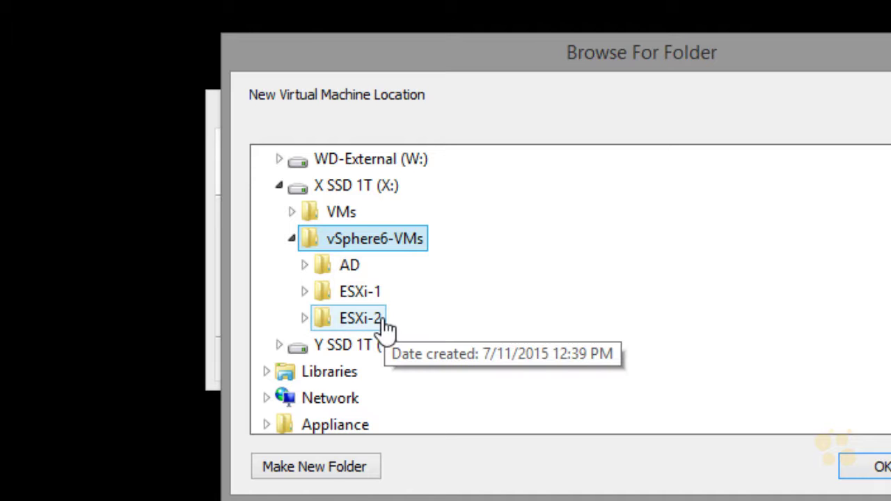
{"action": "left_click", "coordinate": [333, 469]}
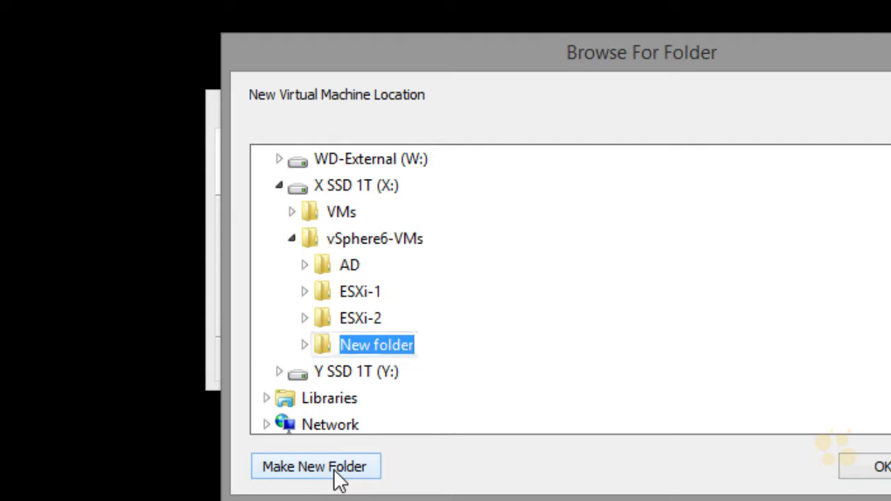
{"action": "type", "text": "vCSA"}
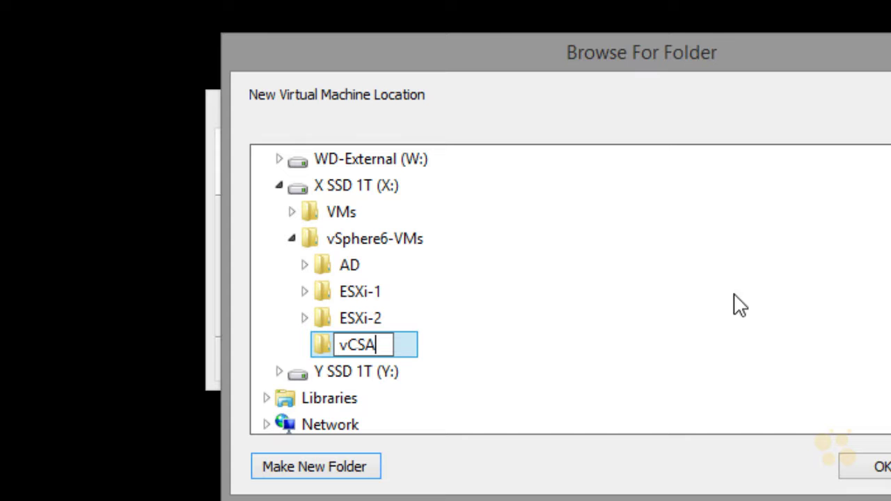
{"action": "key", "text": "Return"}
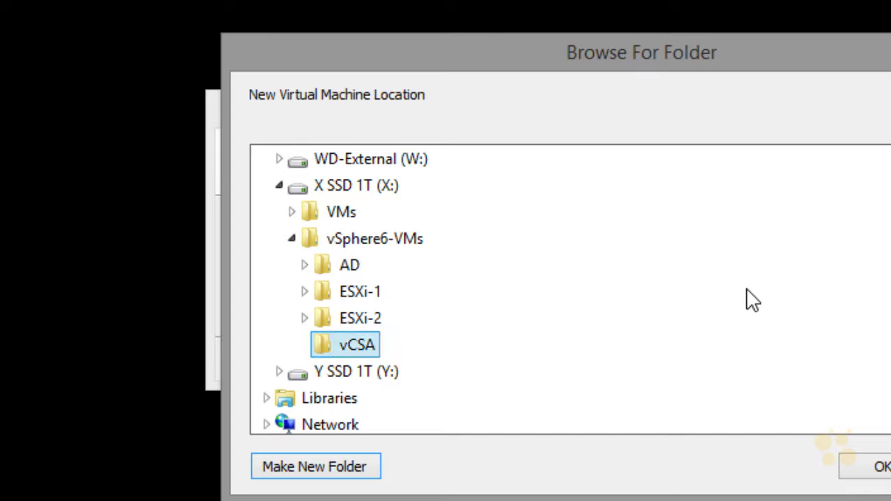
{"action": "left_click", "coordinate": [880, 467]}
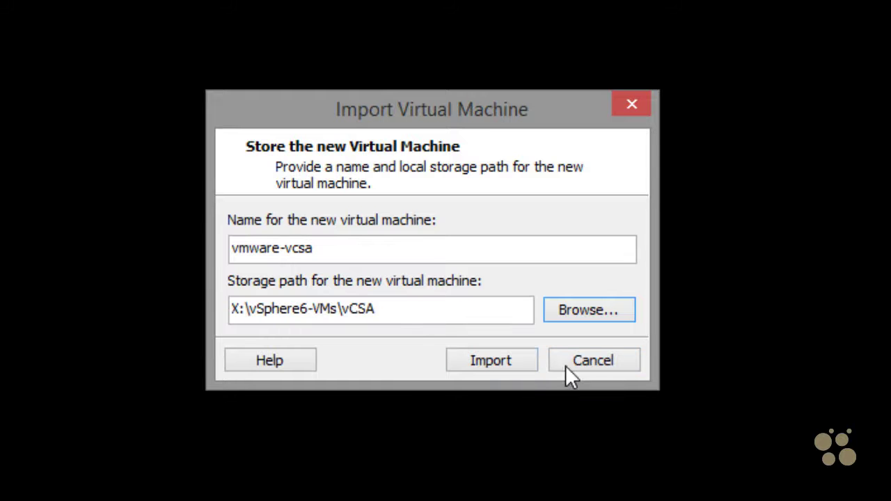
Start importing the vmware-vcsa virtual machine and accept its license agreement after scrolling to the end
{"action": "left_click", "coordinate": [511, 361]}
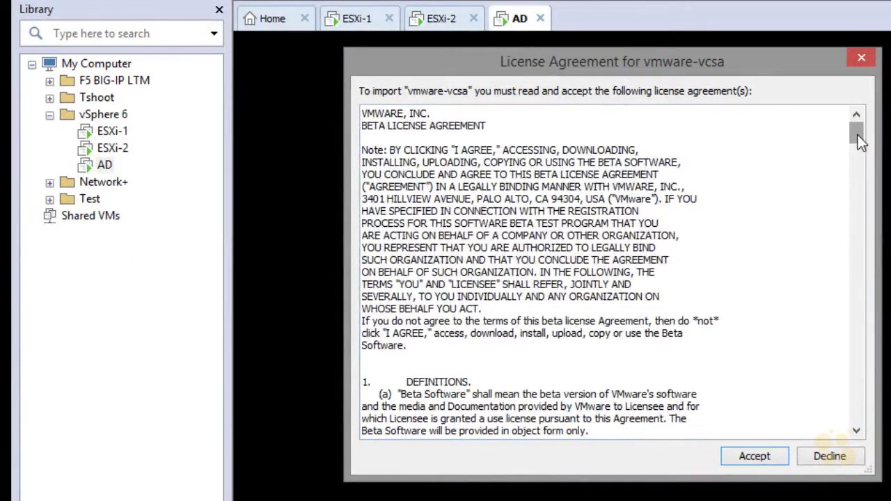
{"action": "left_click_drag", "start_coordinate": [856, 138], "coordinate": [867, 414]}
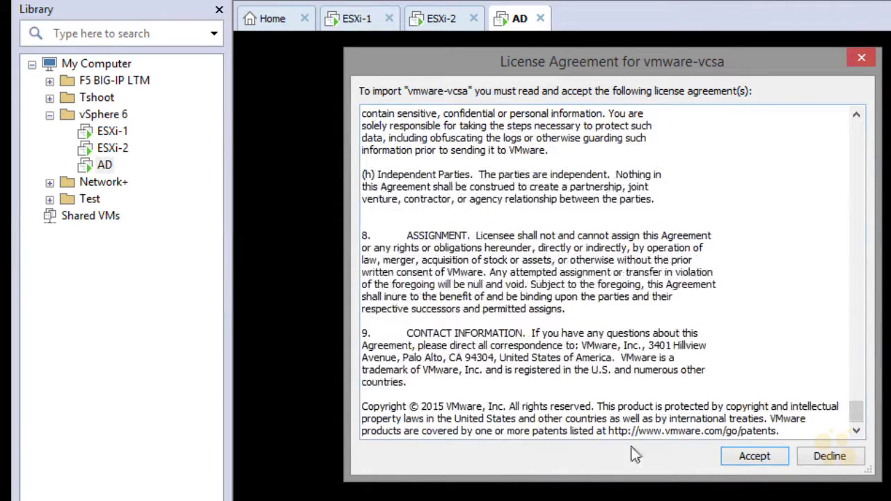
{"action": "left_click", "coordinate": [771, 458]}
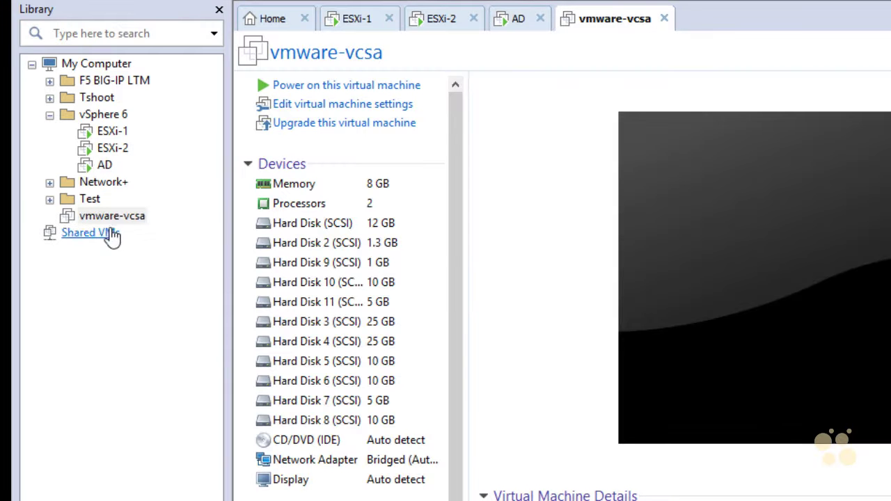
Move the imported vmware-vcsa virtual machine into the vSphere 6 folder of the library and select it
{"action": "left_click_drag", "start_coordinate": [111, 226], "coordinate": [105, 174]}
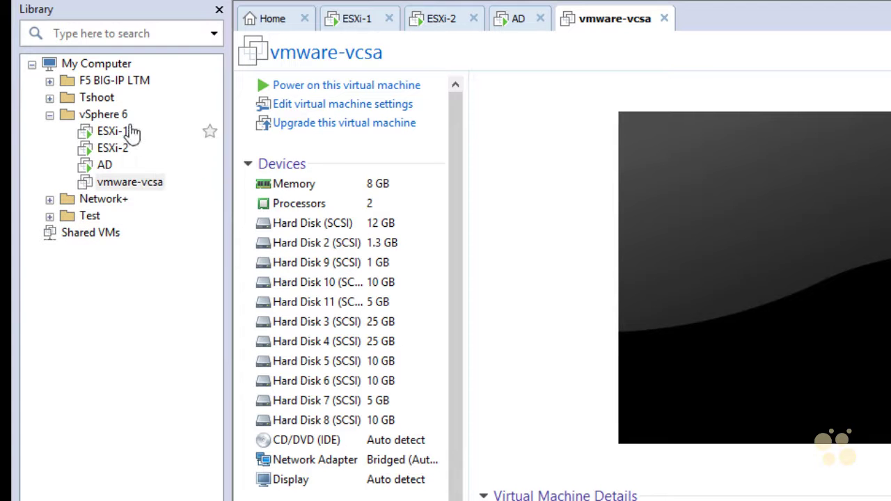
{"action": "left_click", "coordinate": [120, 188]}
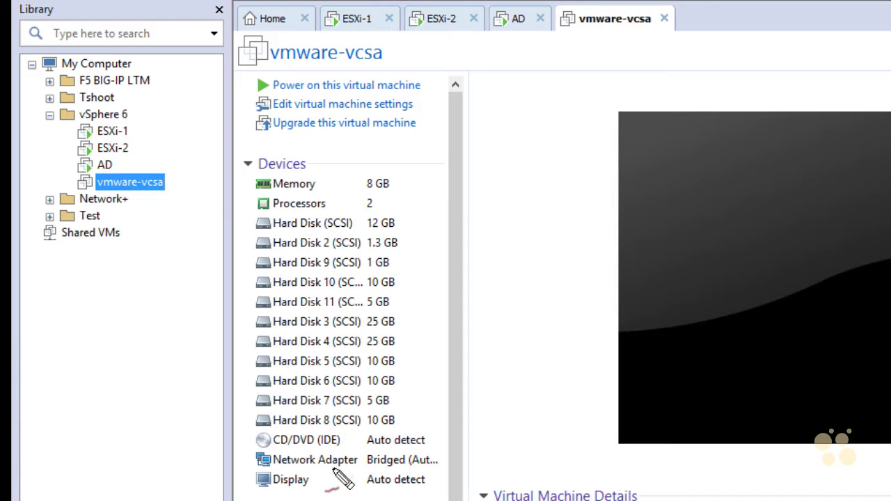
{"action": "left_click_drag", "start_coordinate": [263, 471], "coordinate": [387, 473]}
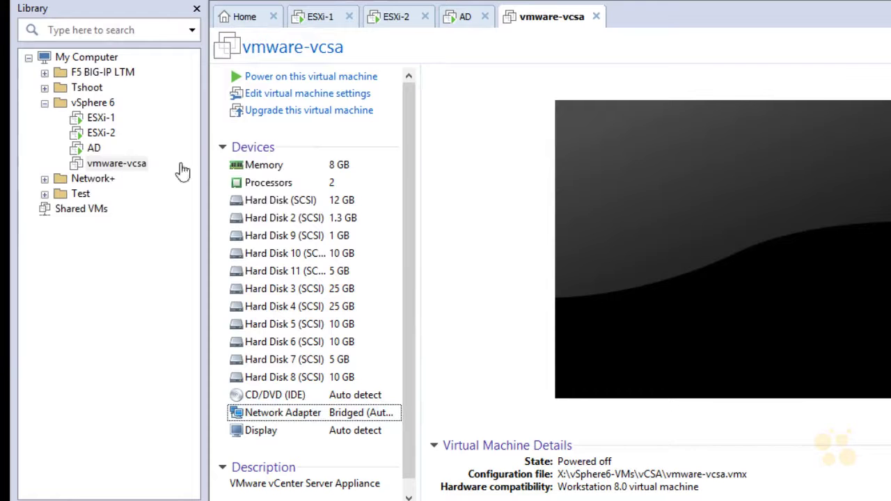
Set the network adapter of vmware-vcsa to the custom virtual network VMnet0
{"action": "right_click", "coordinate": [112, 163]}
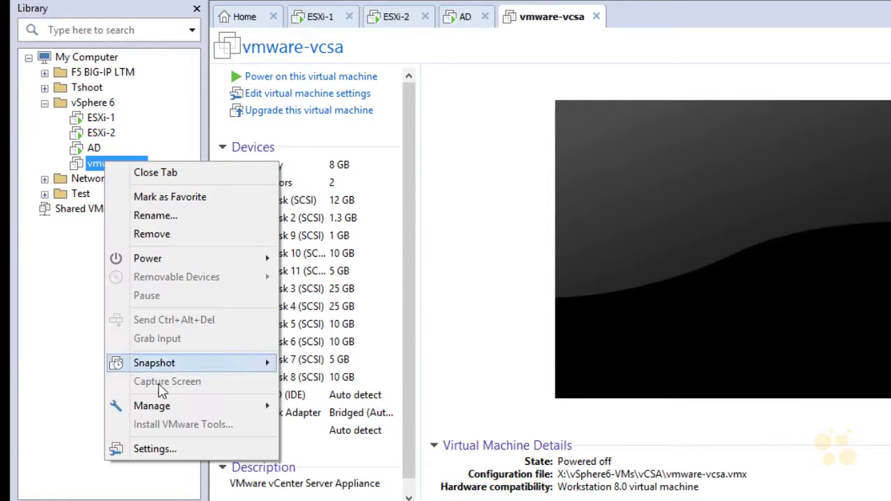
{"action": "left_click", "coordinate": [321, 453]}
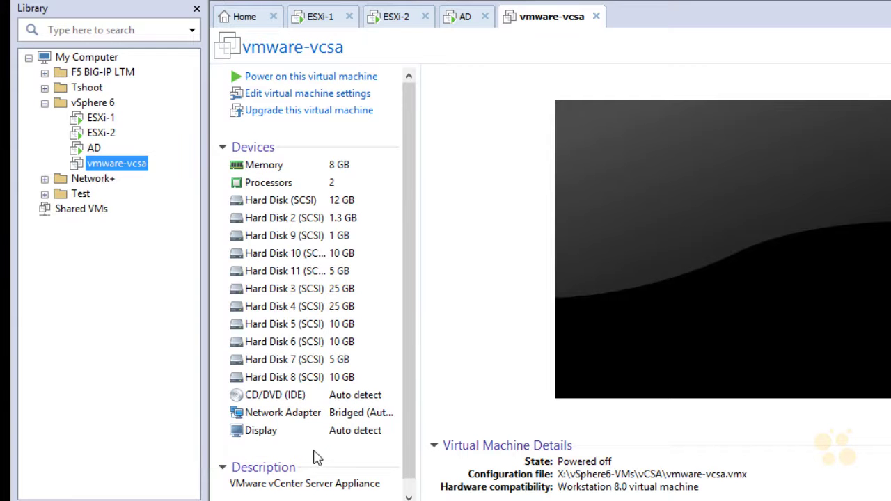
{"action": "left_click", "coordinate": [290, 415]}
{"action": "double_click", "coordinate": [291, 416]}
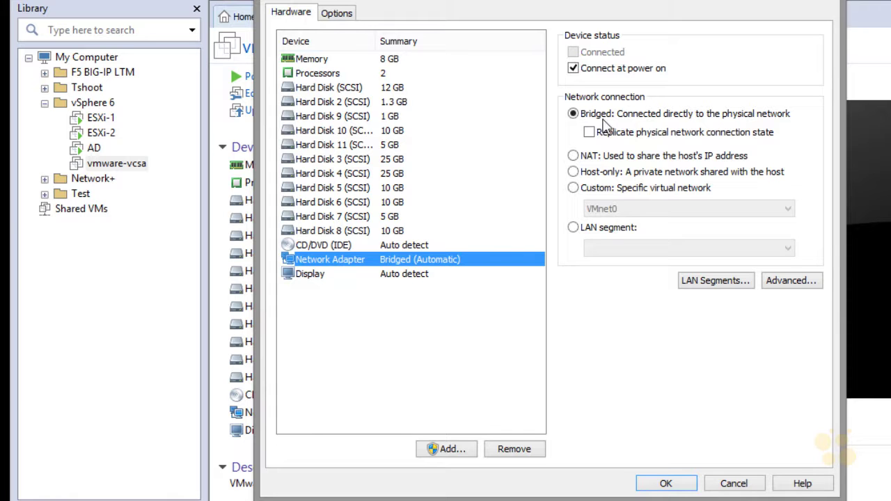
{"action": "left_click", "coordinate": [573, 190]}
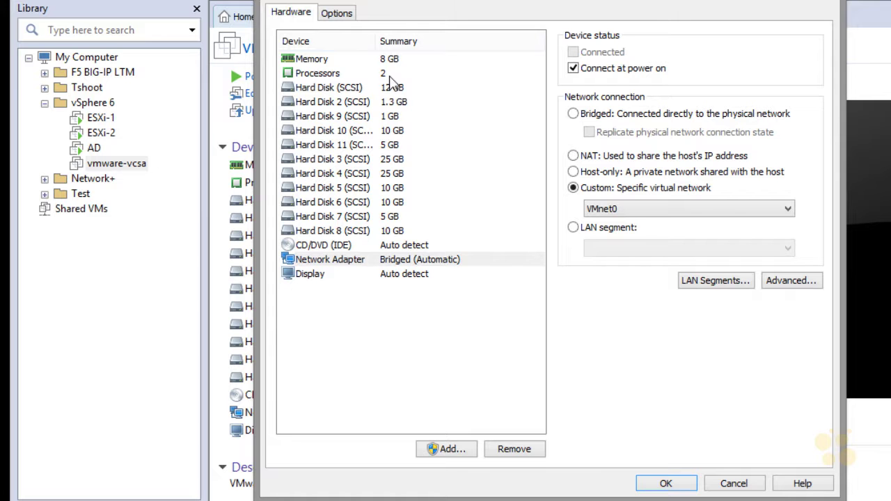
{"action": "left_click", "coordinate": [670, 483]}
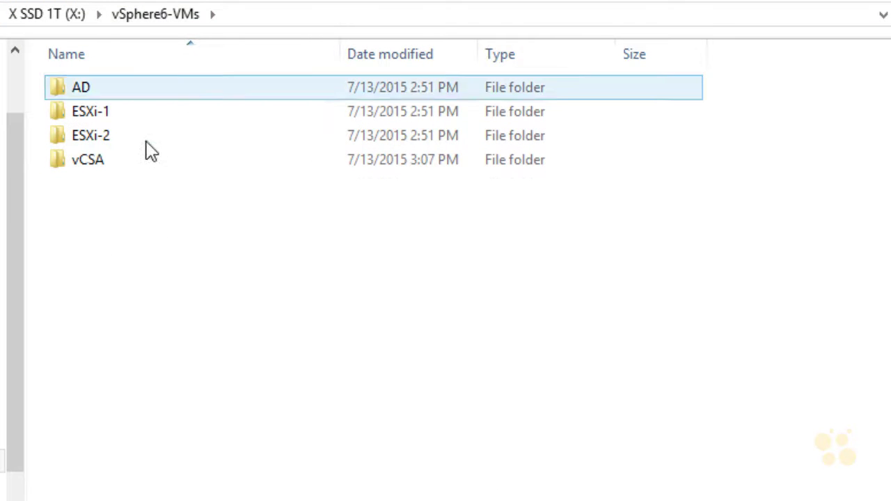
Open the vCSA folder in X:\vSphere6-VMs and open vmware-vcsa.vmx with Notepad
{"action": "left_click", "coordinate": [87, 163]}
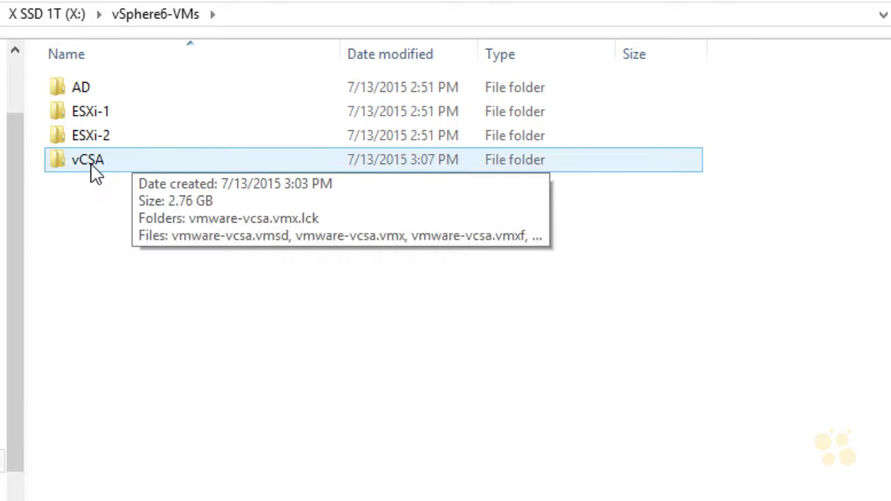
{"action": "left_click", "coordinate": [95, 173]}
{"action": "double_click", "coordinate": [93, 167]}
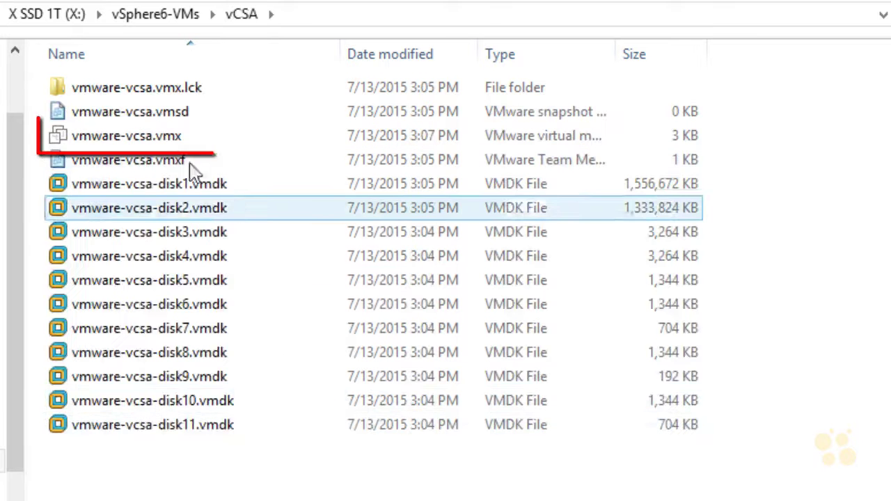
{"action": "left_click", "coordinate": [160, 138]}
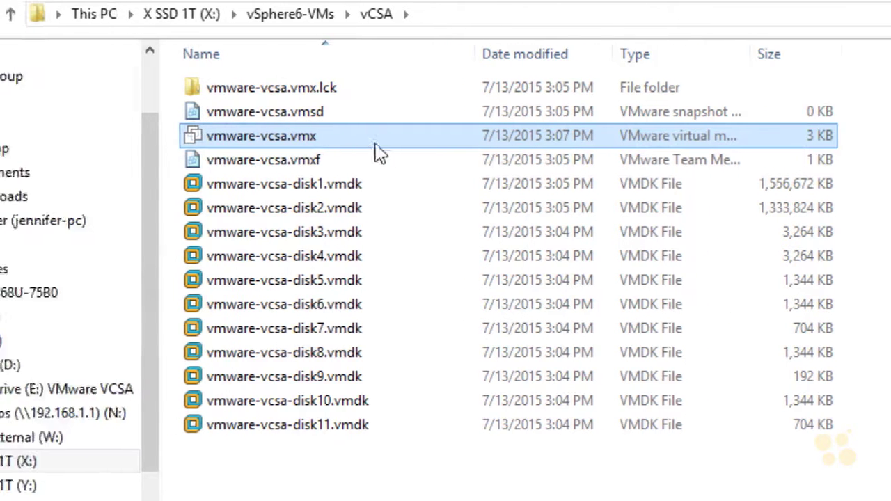
{"action": "right_click", "coordinate": [337, 138]}
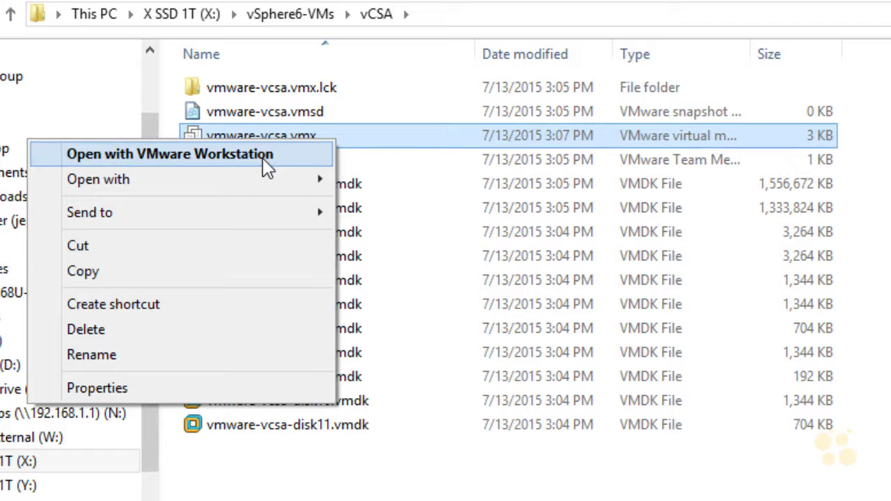
{"action": "mouse_move", "coordinate": [272, 192]}
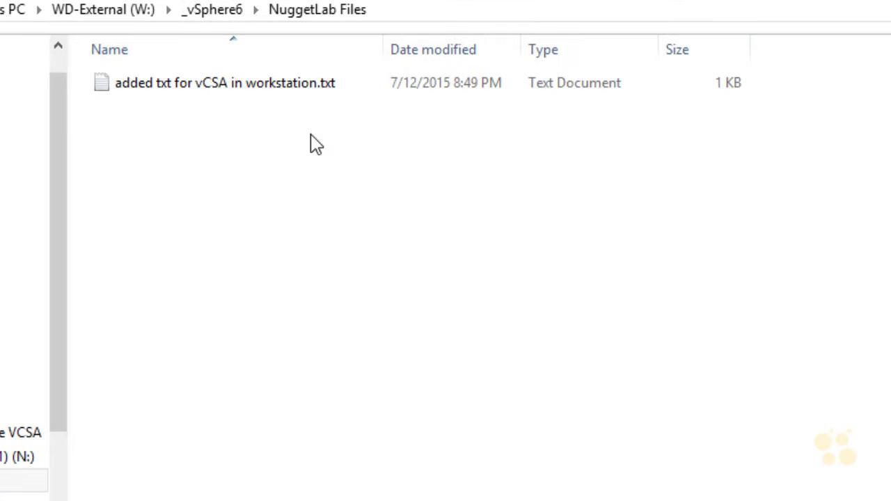
Open the file added txt for vCSA in workstation.txt from the NuggetLab Files folder on drive W
{"action": "left_click", "coordinate": [182, 90]}
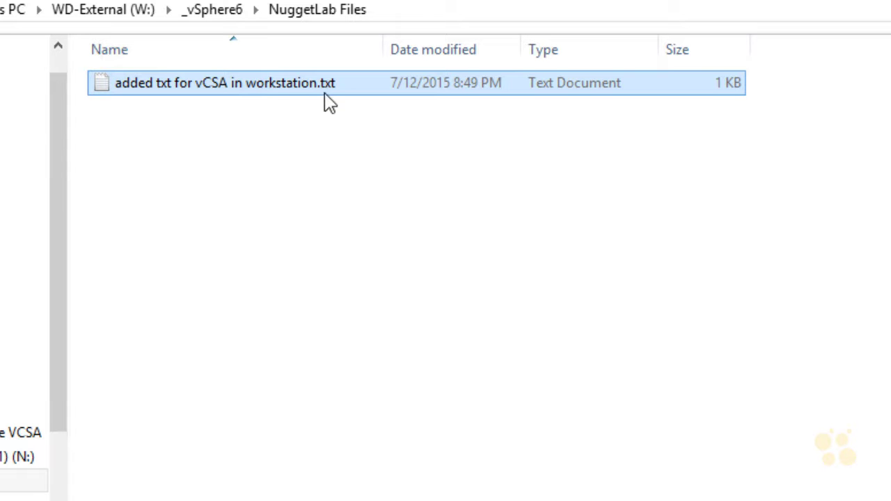
{"action": "double_click", "coordinate": [306, 93]}
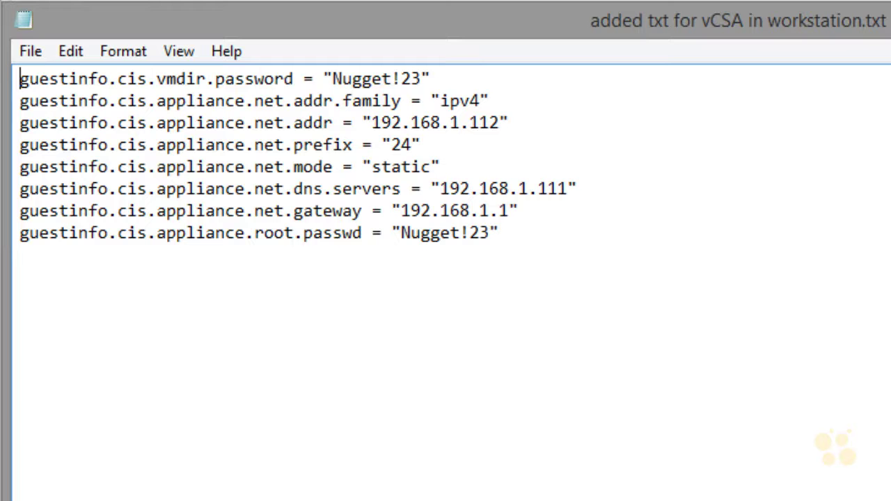
{"action": "mouse_move", "coordinate": [499, 68]}
{"action": "left_mouse_down"}
{"action": "mouse_move", "coordinate": [456, 81]}
{"action": "mouse_move", "coordinate": [487, 85]}
{"action": "left_mouse_up"}
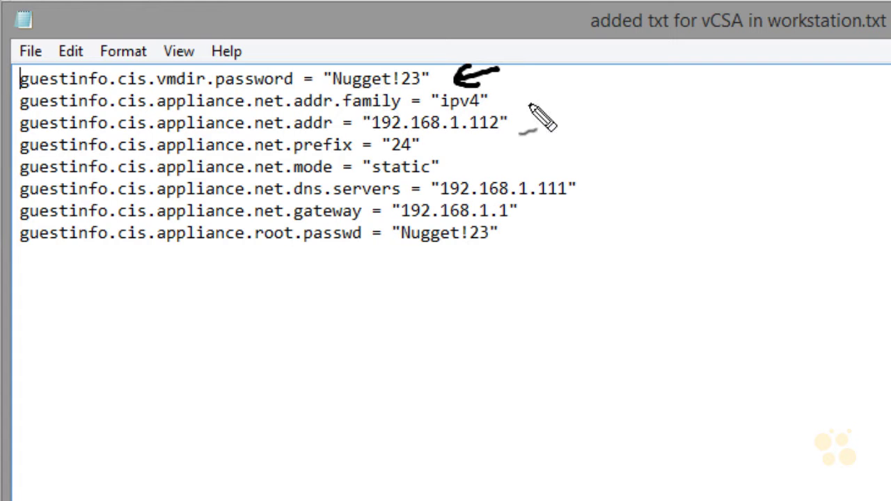
{"action": "mouse_move", "coordinate": [407, 311]}
{"action": "left_mouse_down"}
{"action": "mouse_move", "coordinate": [421, 311]}
{"action": "mouse_move", "coordinate": [440, 329]}
{"action": "mouse_move", "coordinate": [624, 258]}
{"action": "mouse_move", "coordinate": [648, 272]}
{"action": "mouse_move", "coordinate": [699, 274]}
{"action": "left_mouse_up"}
{"action": "mouse_move", "coordinate": [363, 381]}
{"action": "left_mouse_down"}
{"action": "mouse_move", "coordinate": [292, 296]}
{"action": "mouse_move", "coordinate": [276, 299]}
{"action": "left_mouse_up"}
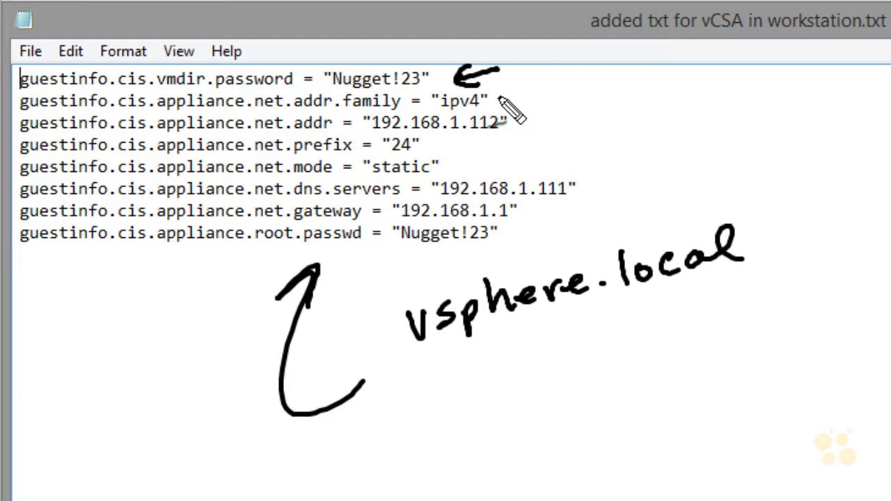
{"action": "left_click_drag", "start_coordinate": [529, 82], "coordinate": [502, 98]}
{"action": "mouse_move", "coordinate": [513, 87]}
{"action": "left_mouse_down"}
{"action": "mouse_move", "coordinate": [516, 123]}
{"action": "mouse_move", "coordinate": [536, 126]}
{"action": "left_mouse_up"}
{"action": "left_click", "coordinate": [541, 108]}
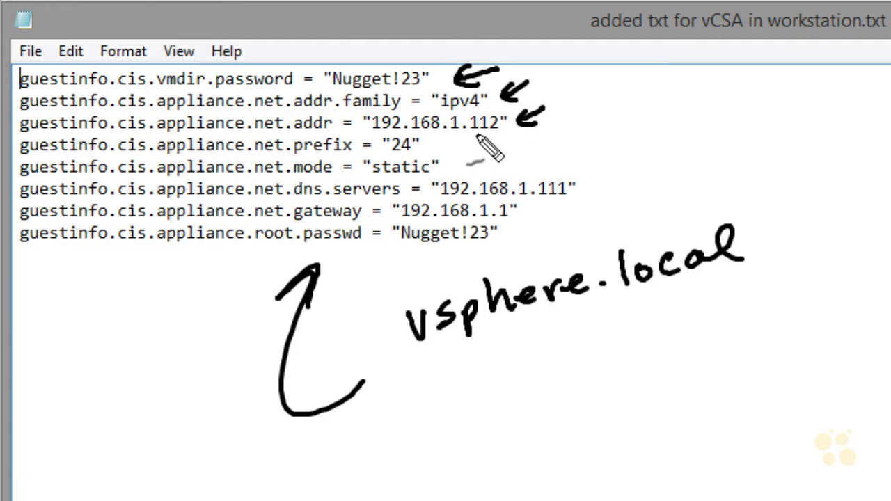
{"action": "left_click_drag", "start_coordinate": [470, 146], "coordinate": [430, 144]}
{"action": "mouse_move", "coordinate": [444, 137]}
{"action": "left_mouse_down"}
{"action": "mouse_move", "coordinate": [429, 148]}
{"action": "mouse_move", "coordinate": [446, 154]}
{"action": "left_mouse_up"}
{"action": "mouse_move", "coordinate": [624, 164]}
{"action": "left_mouse_down"}
{"action": "mouse_move", "coordinate": [589, 185]}
{"action": "mouse_move", "coordinate": [575, 180]}
{"action": "left_mouse_up"}
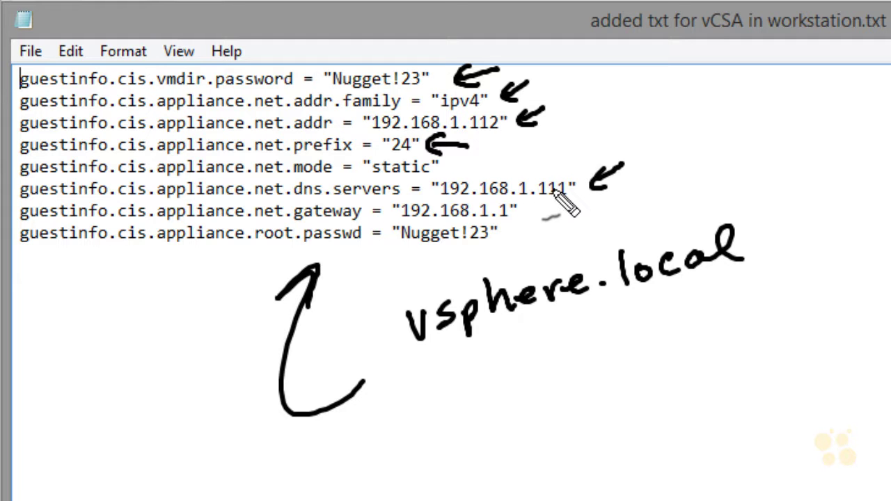
{"action": "mouse_move", "coordinate": [572, 211]}
{"action": "left_mouse_down"}
{"action": "mouse_move", "coordinate": [532, 212]}
{"action": "mouse_move", "coordinate": [544, 220]}
{"action": "left_mouse_up"}
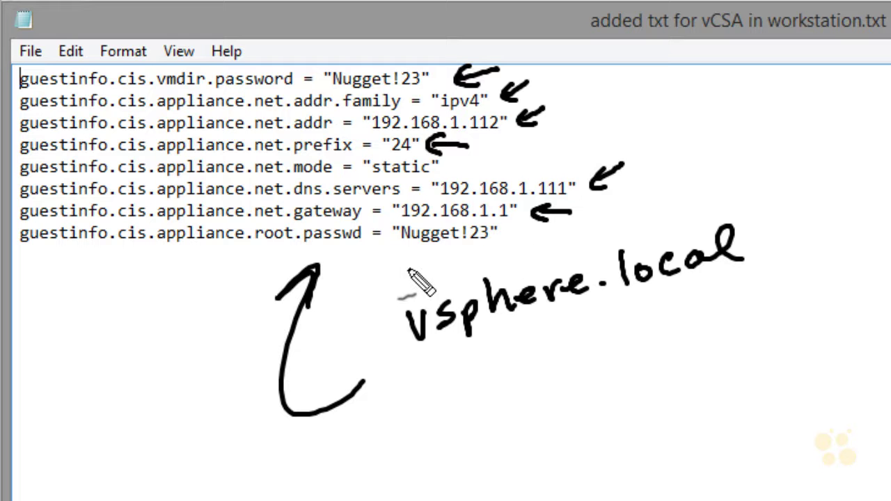
{"action": "left_click_drag", "start_coordinate": [401, 284], "coordinate": [430, 254]}
{"action": "left_click_drag", "start_coordinate": [410, 260], "coordinate": [437, 268]}
{"action": "mouse_move", "coordinate": [527, 263]}
{"action": "left_mouse_down"}
{"action": "mouse_move", "coordinate": [488, 244]}
{"action": "mouse_move", "coordinate": [491, 259]}
{"action": "left_mouse_up"}
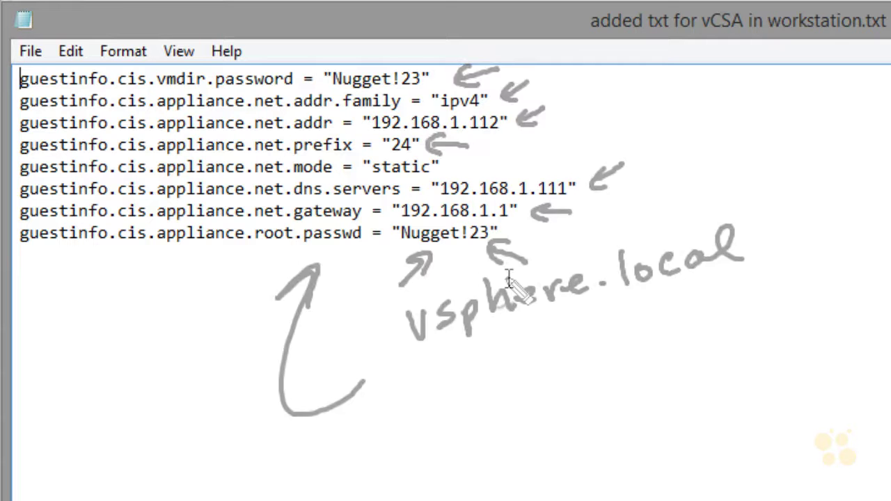
Copy all the guestinfo.cis lines from the text file and switch to vmware-vcsa.vmx in Notepad
{"action": "left_click", "coordinate": [501, 234]}
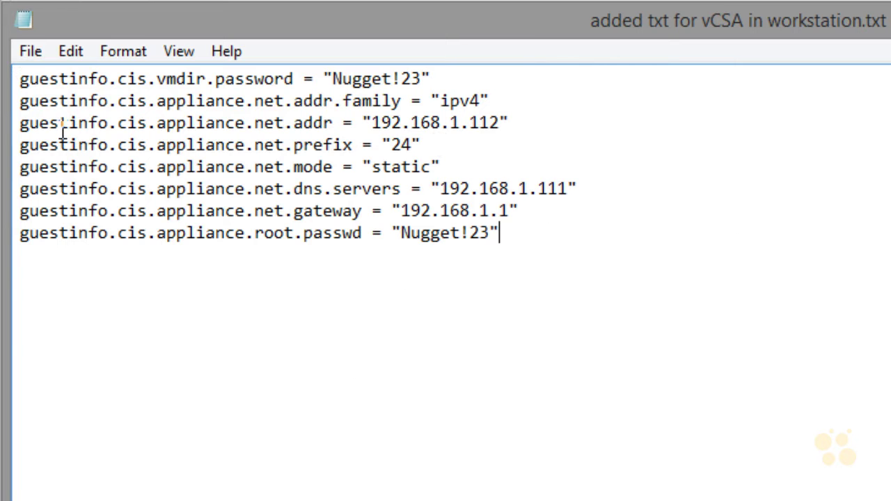
{"action": "left_click_drag", "start_coordinate": [501, 234], "coordinate": [20, 77]}
{"action": "right_click", "coordinate": [218, 140]}
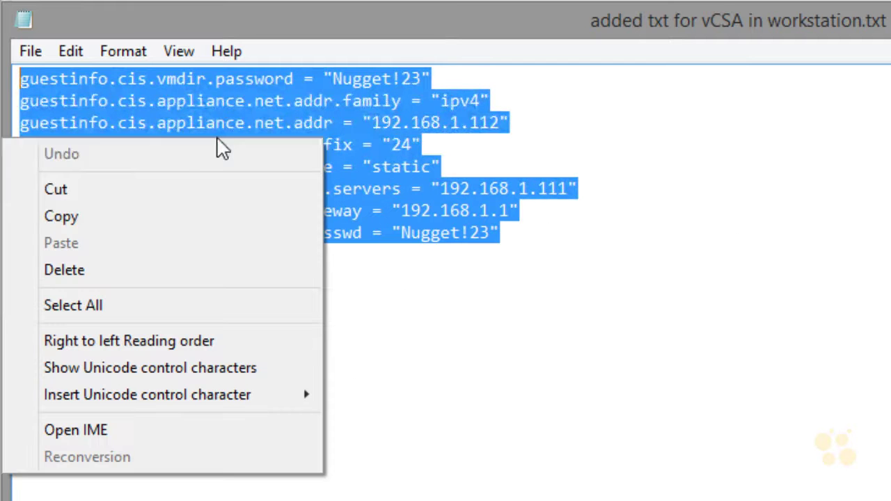
{"action": "left_click", "coordinate": [161, 216]}
{"action": "key", "text": "alt+Tab"}
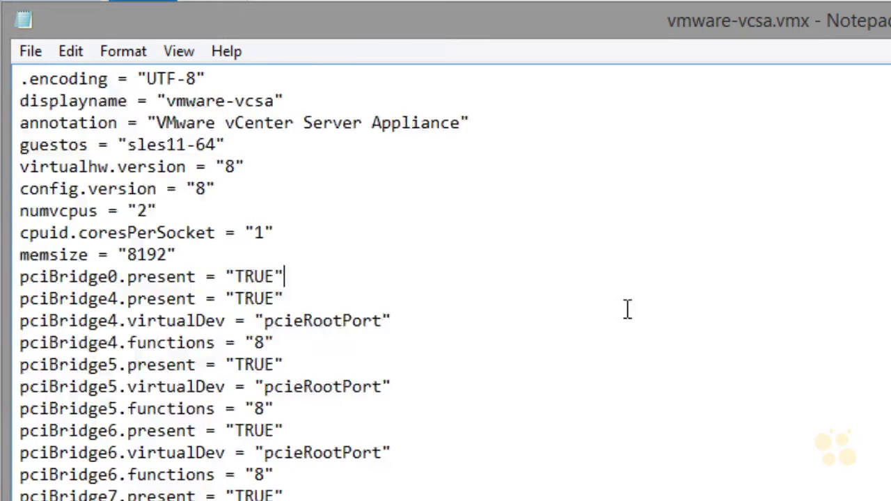
Paste the copied guestinfo.cis lines, including the vmdir and root password settings, on a new line at the end of vmware-vcsa.vmx
{"action": "scroll", "coordinate": [585, 309], "scroll_direction": "down", "scroll_amount": 16}
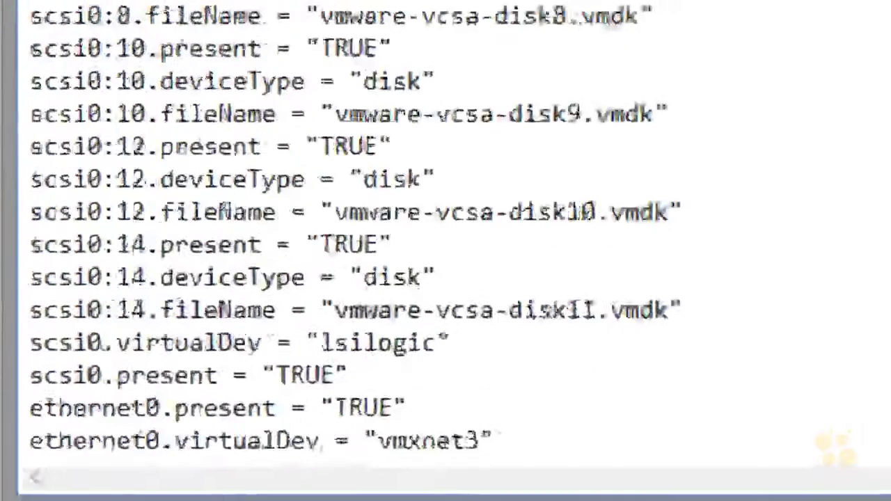
{"action": "scroll", "coordinate": [445, 250], "scroll_direction": "down", "scroll_amount": 4}
{"action": "left_click", "coordinate": [444, 406]}
{"action": "key", "text": "Return"}
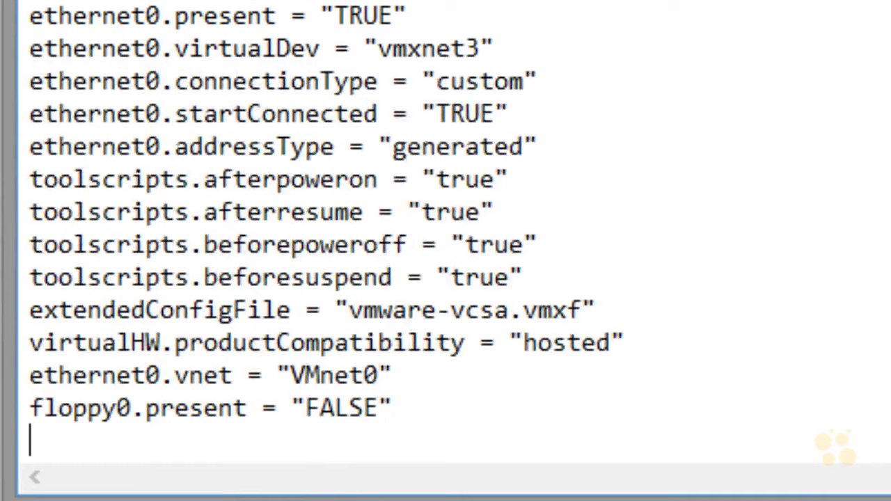
{"action": "key", "text": "ctrl+v"}
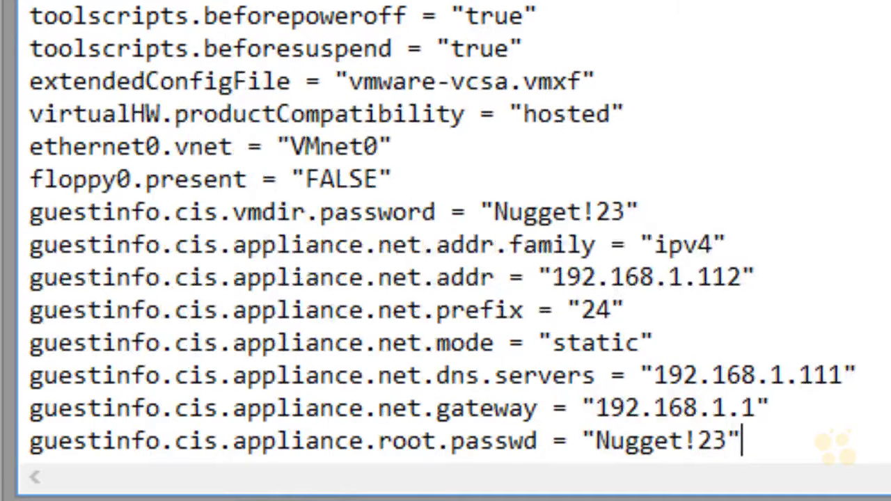
Save the edited vmware-vcsa.vmx file under its existing name
{"action": "right_click", "coordinate": [237, 343]}
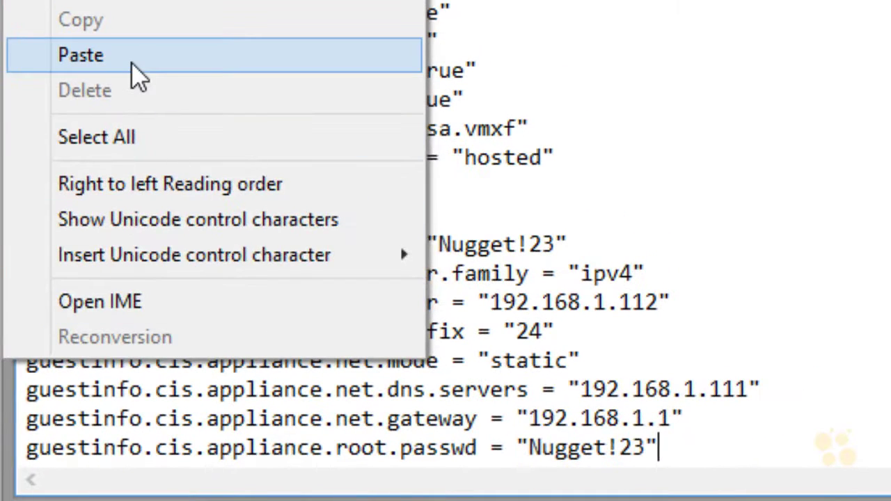
{"action": "left_click", "coordinate": [831, 72]}
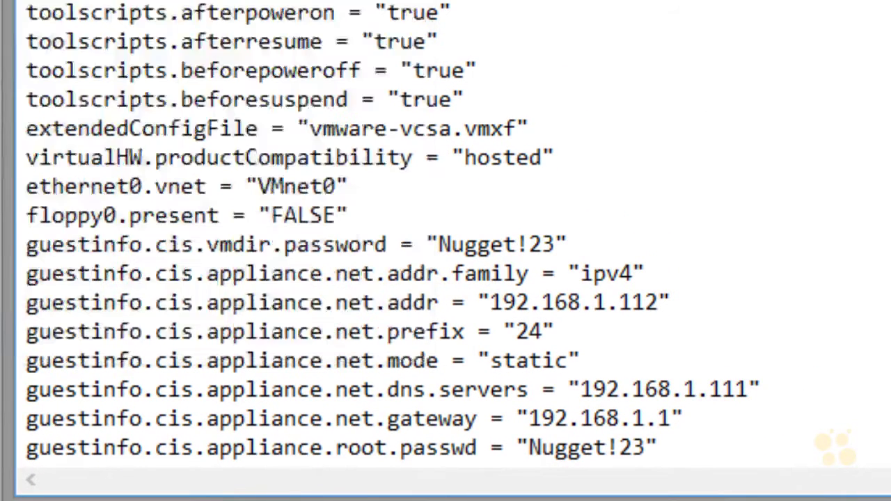
{"action": "key", "text": "Up"}
{"action": "key", "text": "Up"}
{"action": "key", "text": "Up"}
{"action": "key", "text": "Up"}
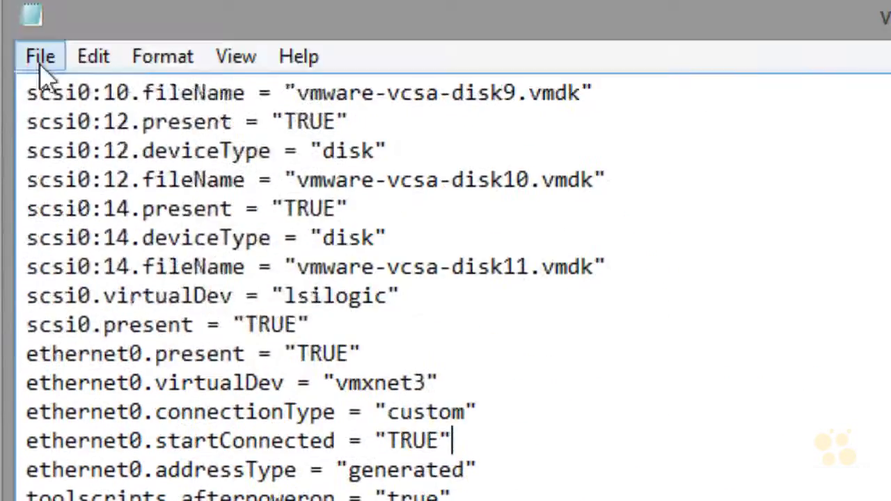
{"action": "left_click", "coordinate": [39, 56]}
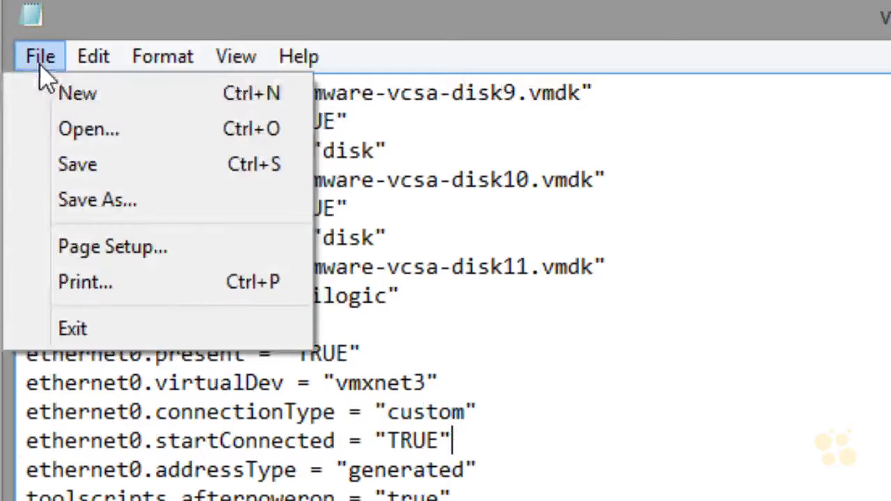
{"action": "left_click", "coordinate": [32, 167]}
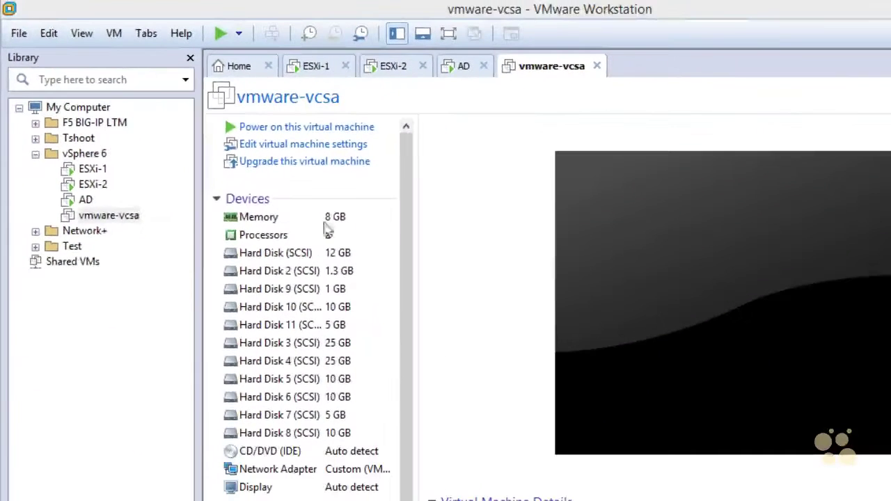
Power on the vmware-vcsa virtual machine in VMware Workstation
{"action": "left_click", "coordinate": [103, 217]}
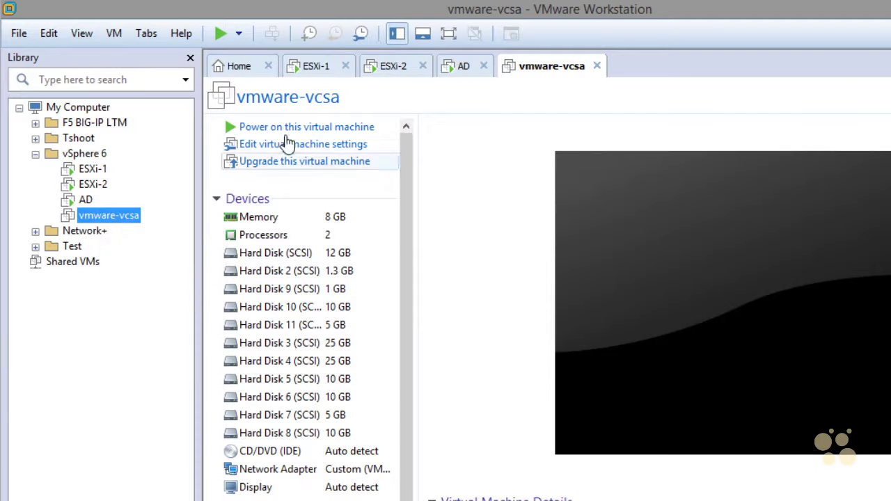
{"action": "left_click", "coordinate": [247, 128]}
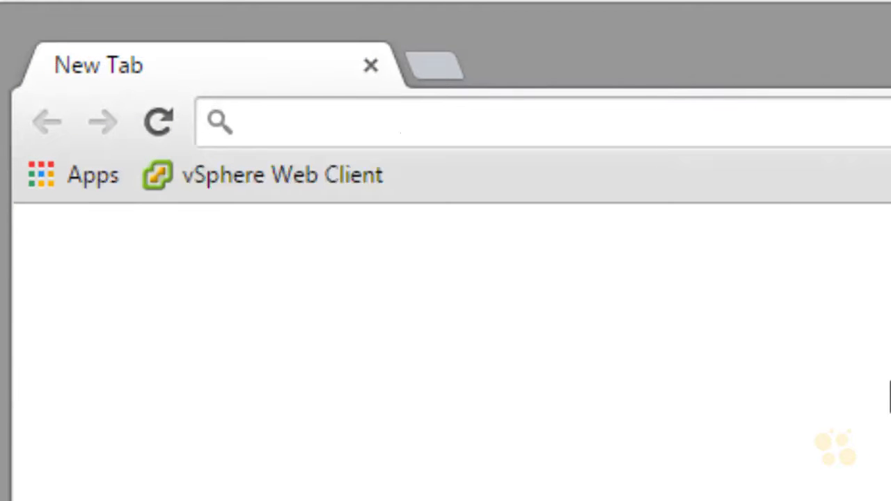
Open the bookmarked vSphere Web Client in the browser and log in with the vsphere.local administrator's user name and account password
{"action": "left_click", "coordinate": [319, 177]}
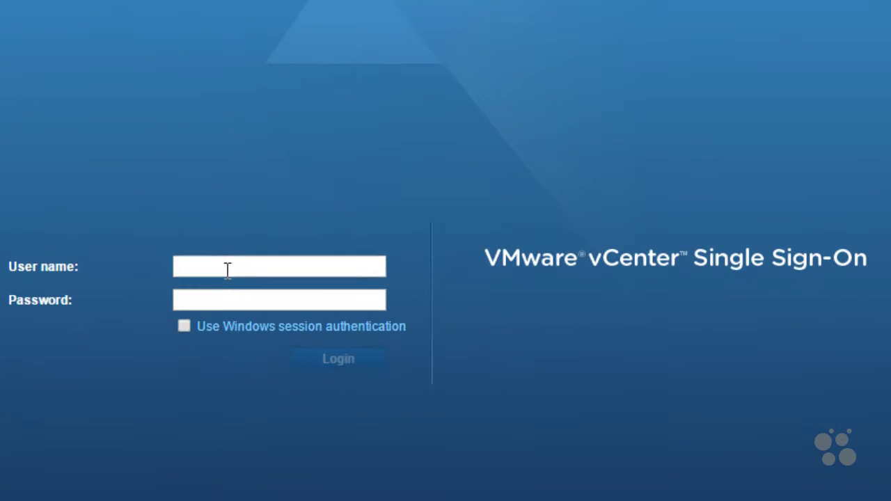
{"action": "left_click", "coordinate": [228, 270]}
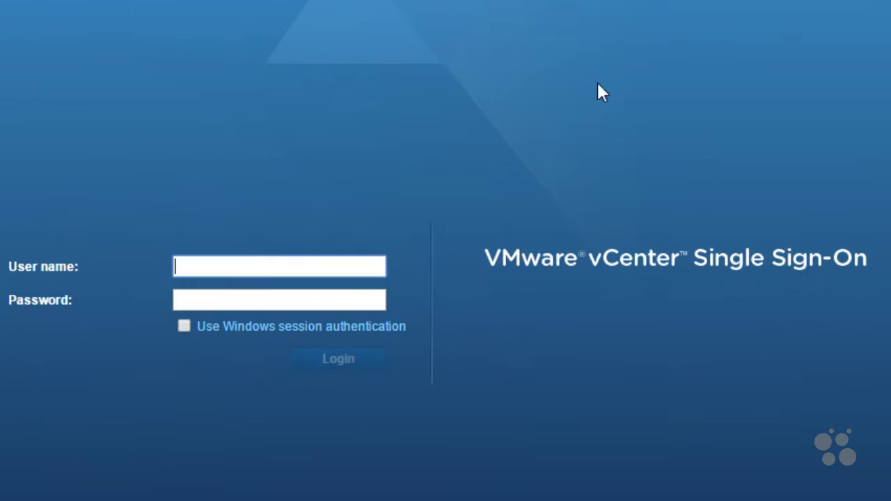
{"action": "type", "text": "administrator@vsphere.local"}
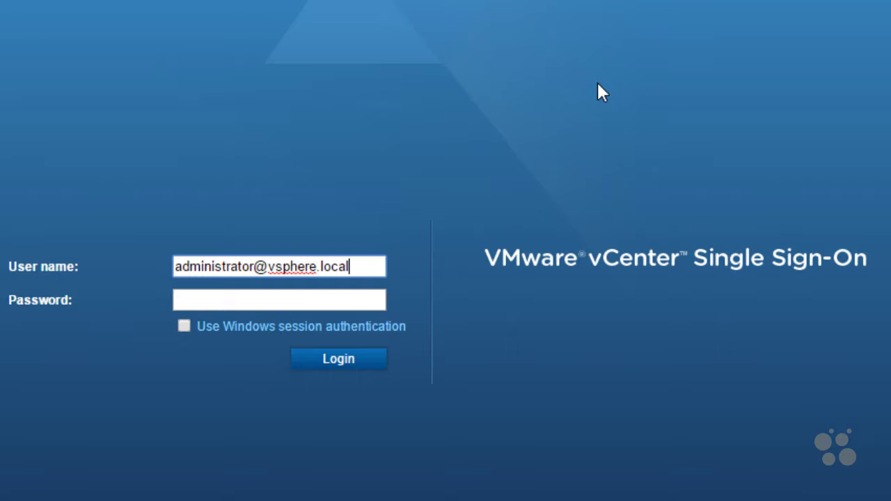
{"action": "key", "text": "Tab"}
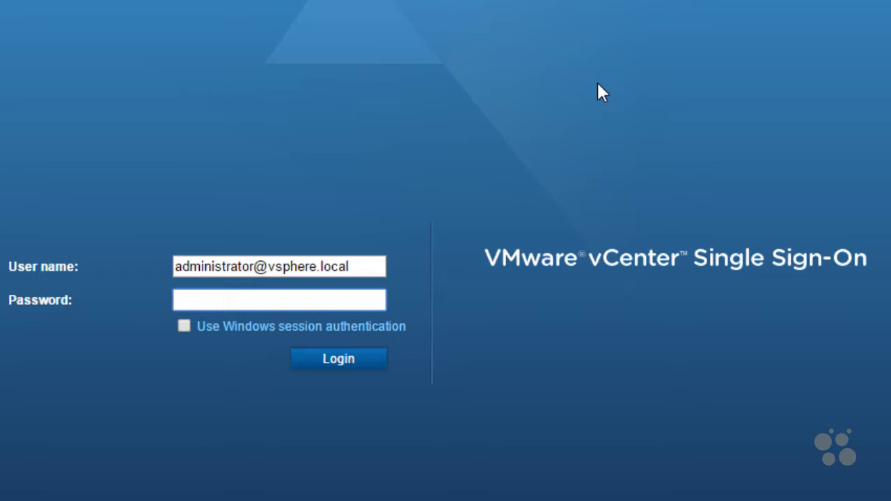
{"action": "type", "text": "•••••••••"}
{"action": "left_click", "coordinate": [349, 360]}
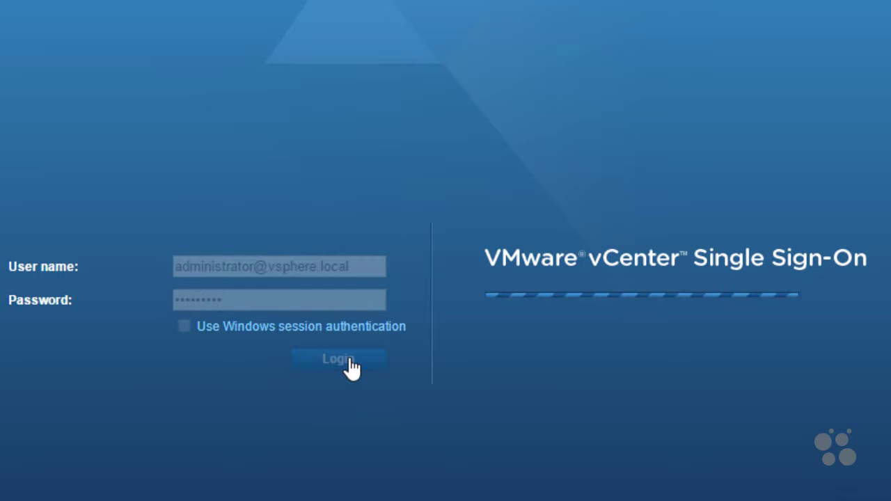